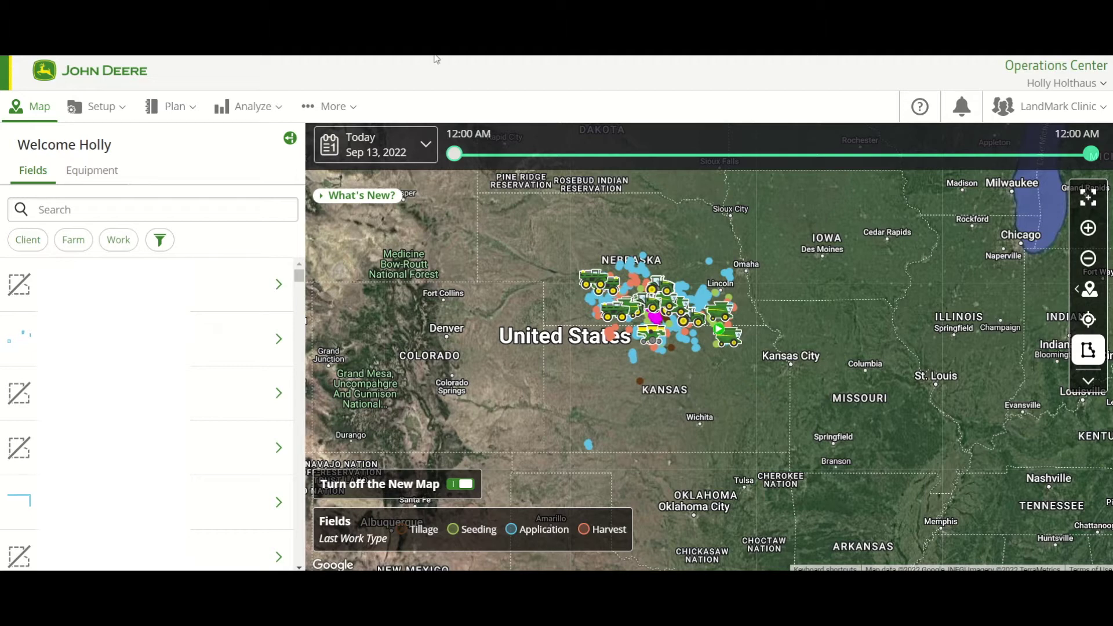
Open the Setup File Creator with GreenStar 3 2630 / Generation 4 CommandCenter as the display type.
{"action": "left_click", "coordinate": [122, 114]}
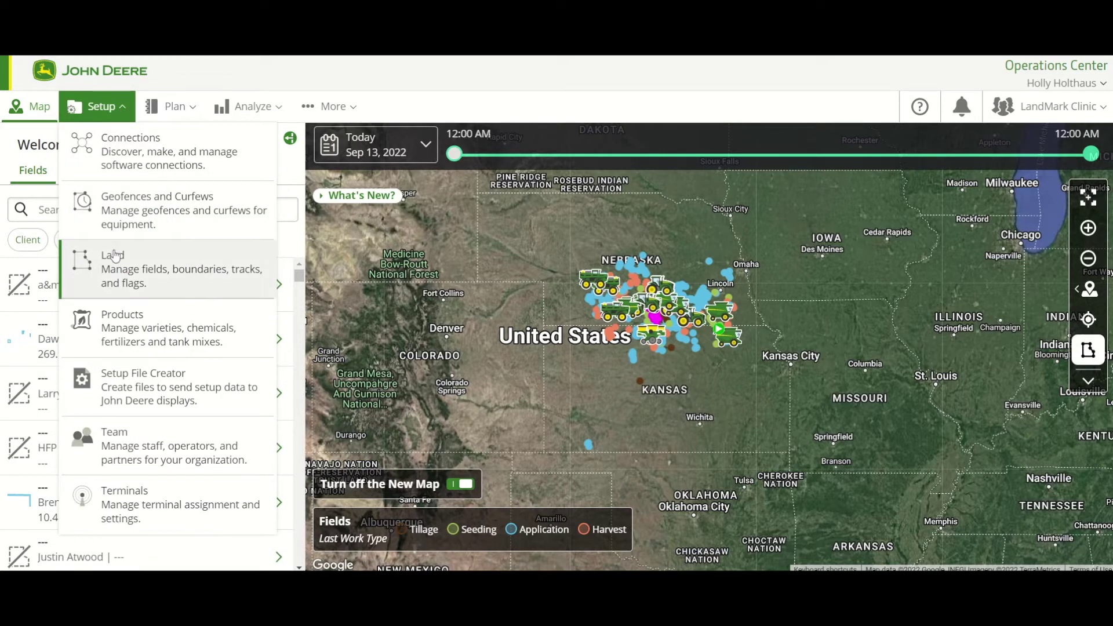
{"action": "left_click", "coordinate": [114, 386]}
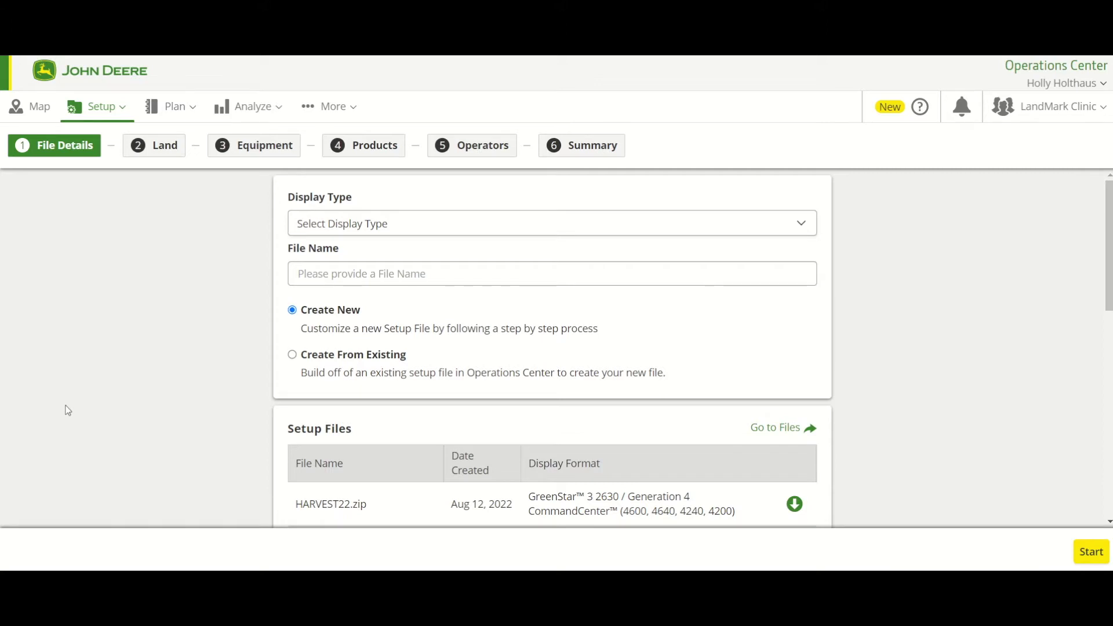
{"action": "left_click", "coordinate": [309, 234]}
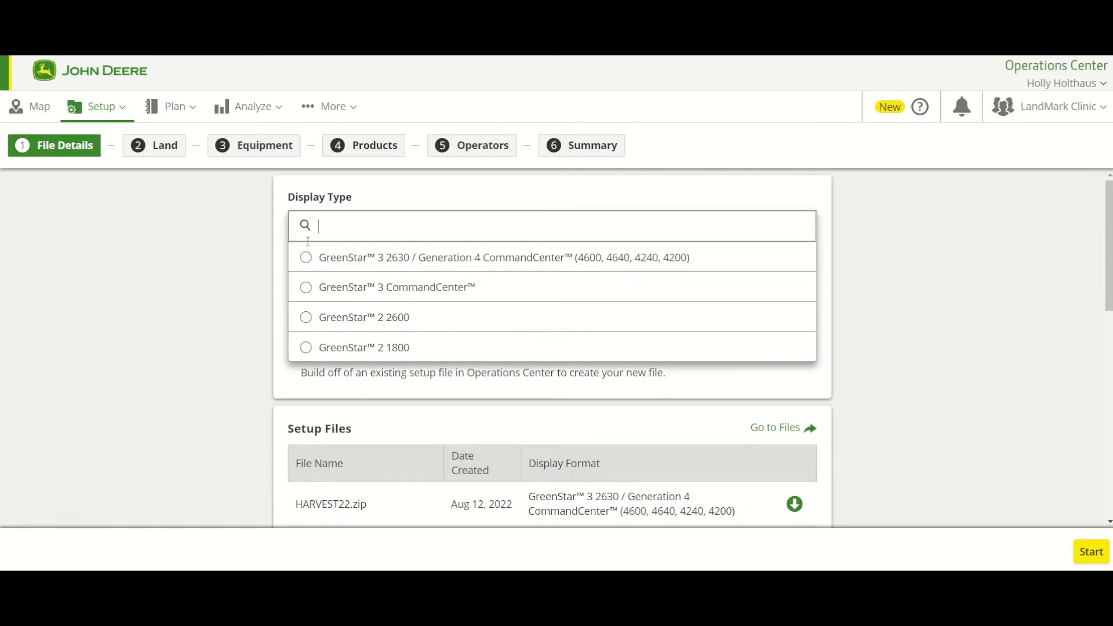
{"action": "left_click", "coordinate": [306, 258]}
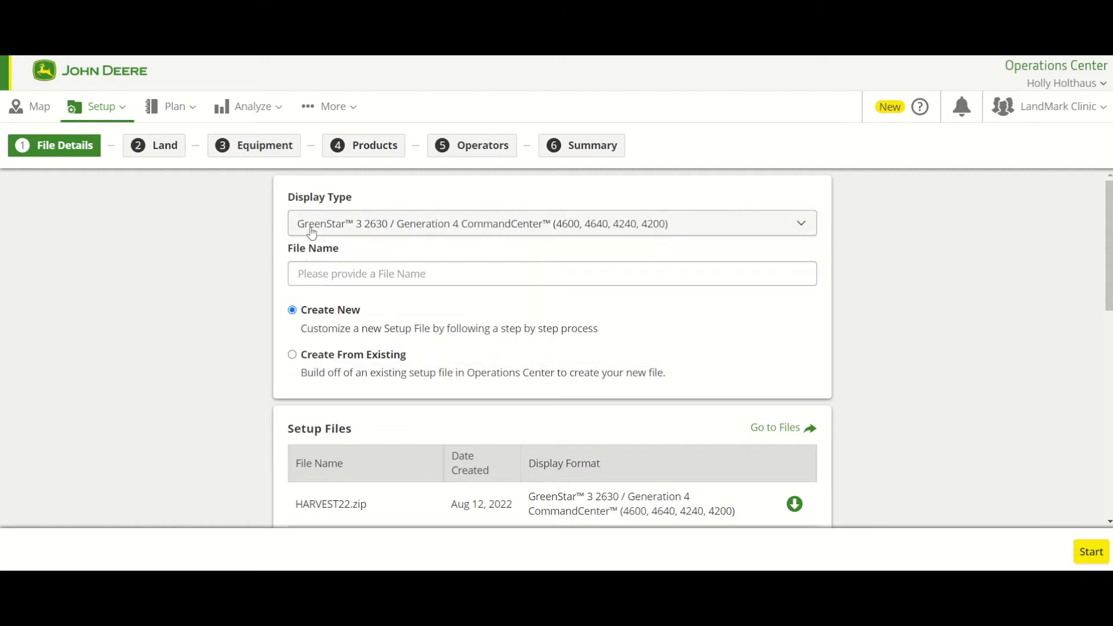
{"action": "left_click", "coordinate": [311, 233]}
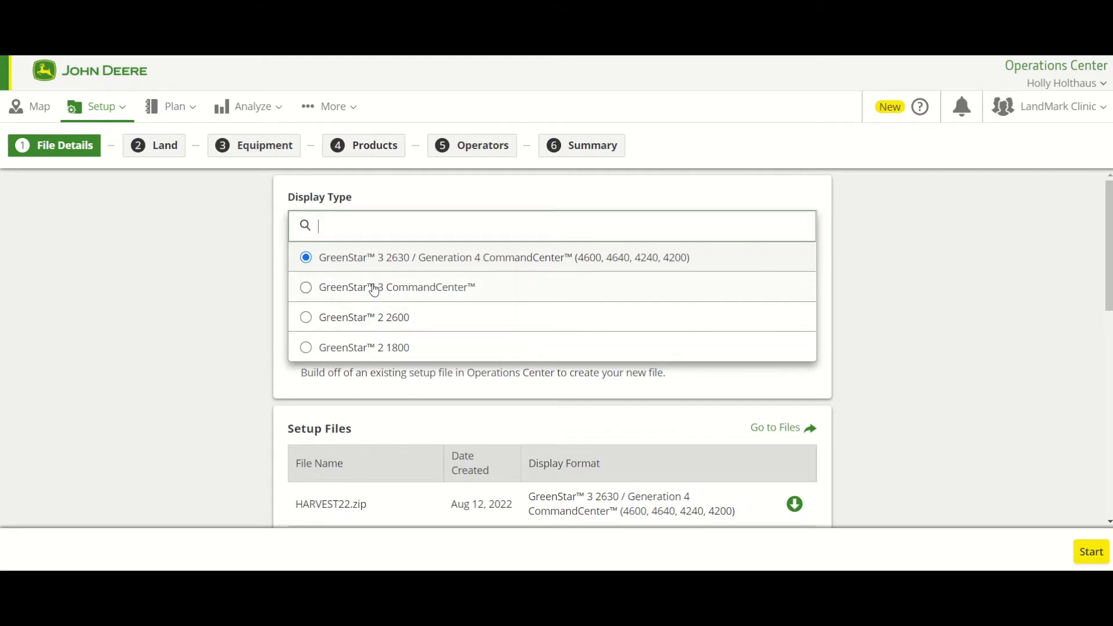
{"action": "left_click", "coordinate": [331, 253]}
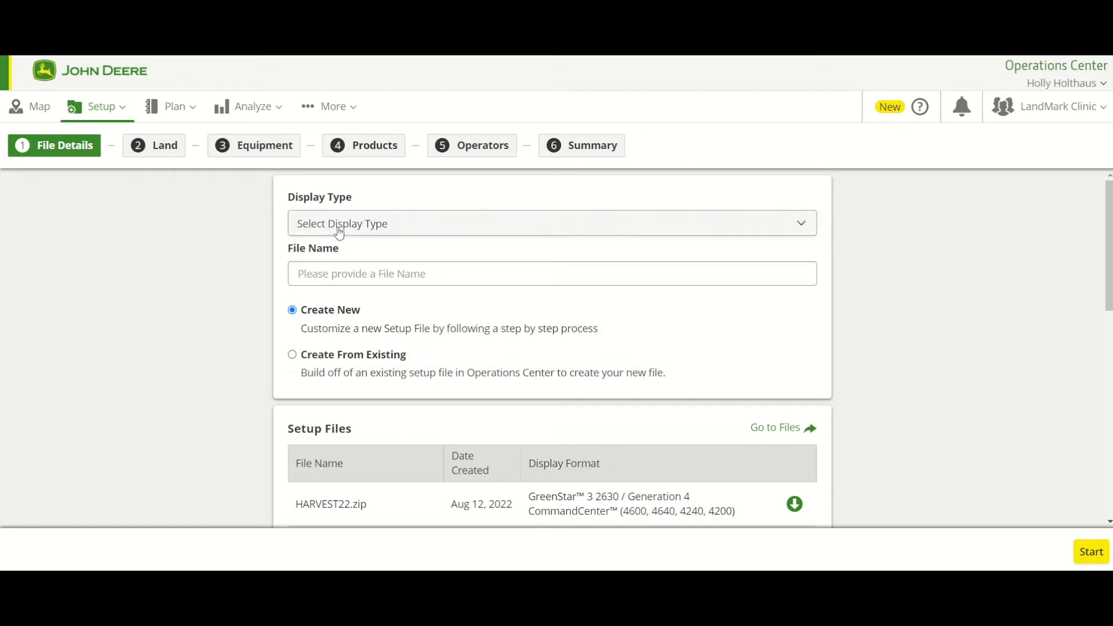
{"action": "left_click", "coordinate": [339, 233]}
{"action": "left_click", "coordinate": [333, 258]}
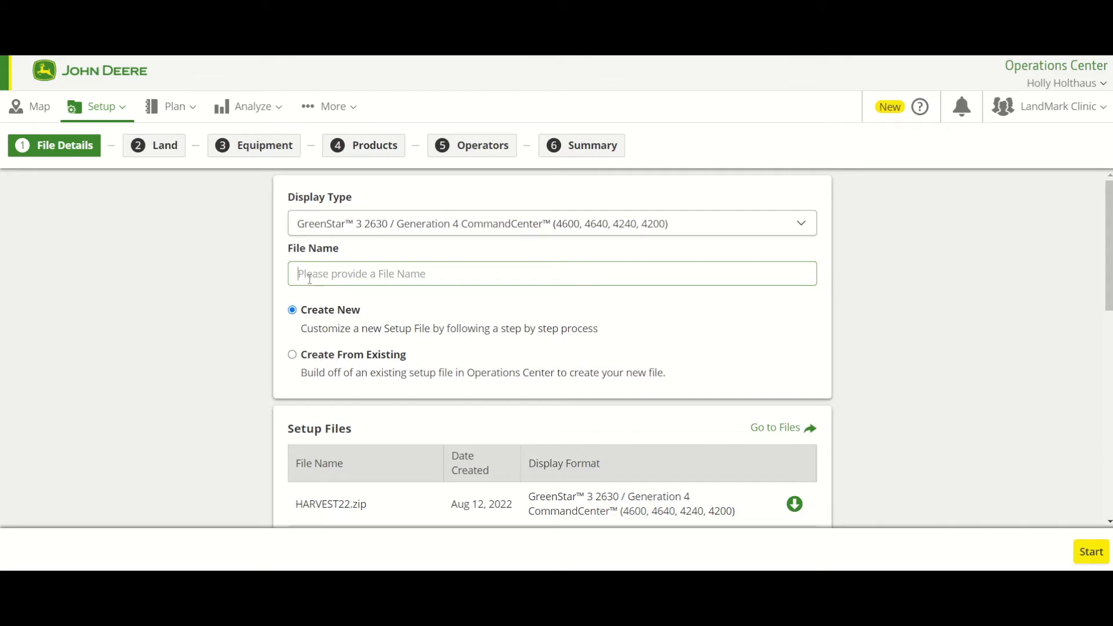
{"action": "type", "text": "Harvest 2022"}
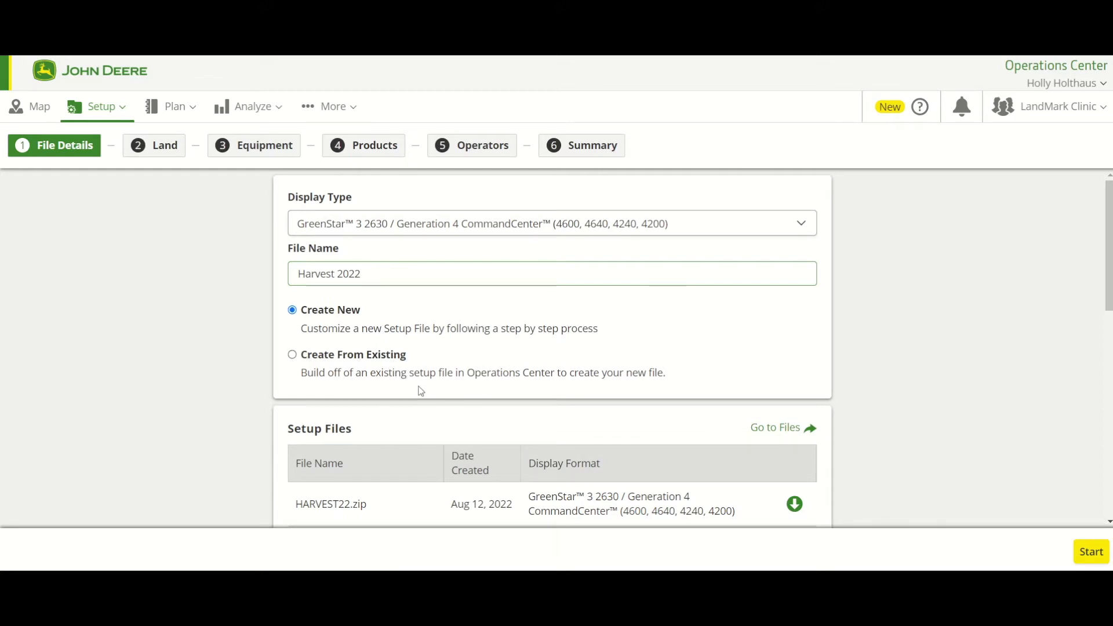
Build the Harvest 2022 file from the existing setup file HARVEST22.zip.
{"action": "left_click", "coordinate": [319, 361]}
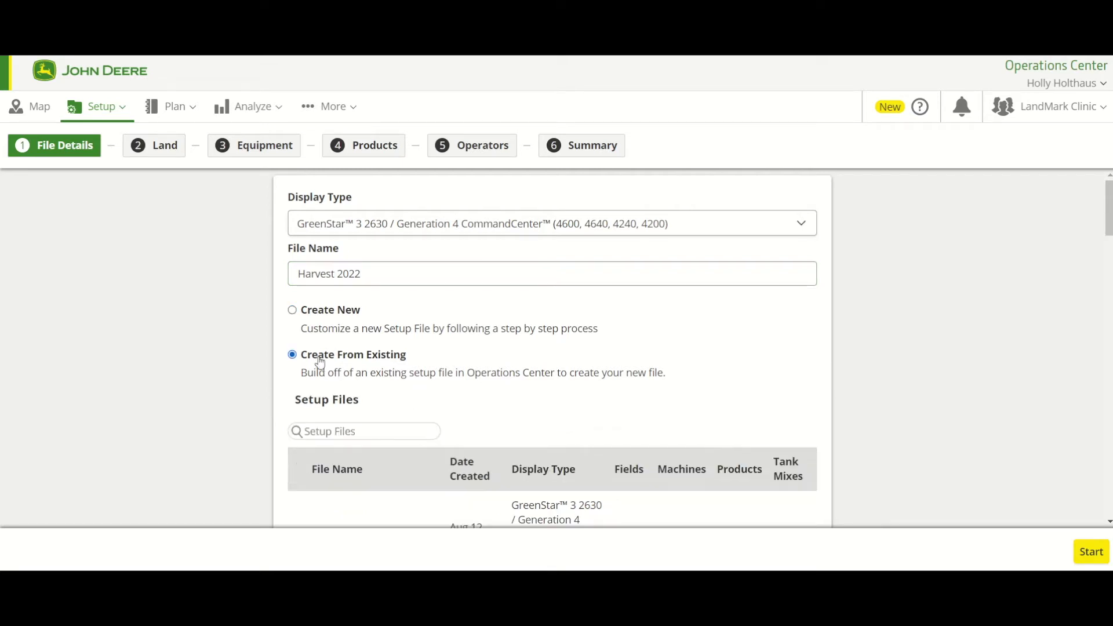
{"action": "scroll", "coordinate": [322, 391], "scroll_direction": "down", "scroll_amount": 1}
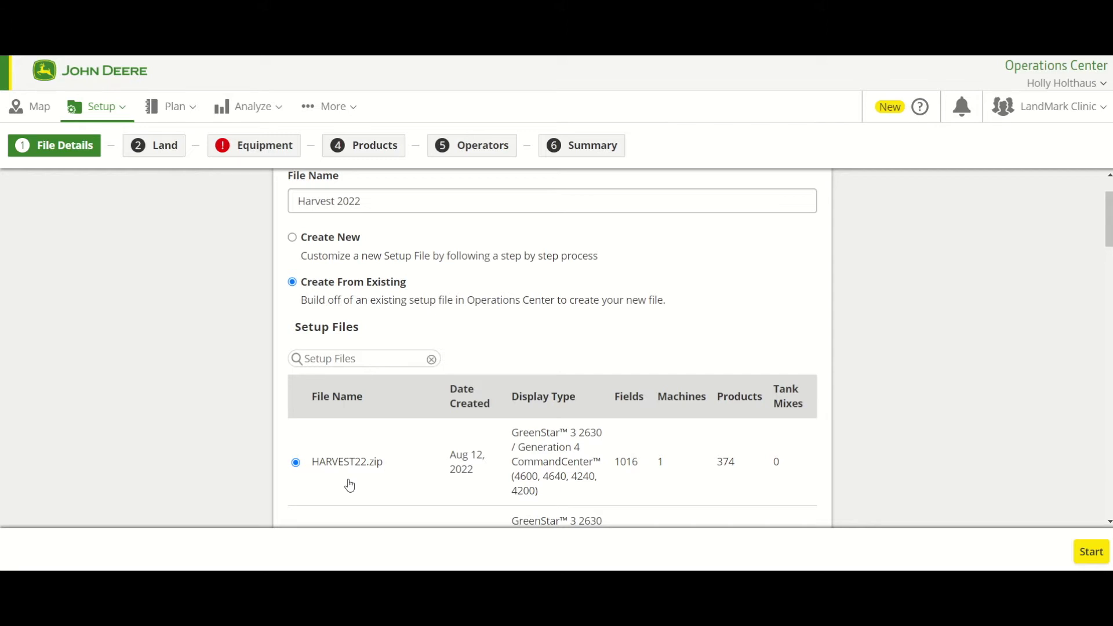
{"action": "left_click", "coordinate": [304, 255]}
{"action": "scroll", "coordinate": [322, 272], "scroll_direction": "up", "scroll_amount": 1}
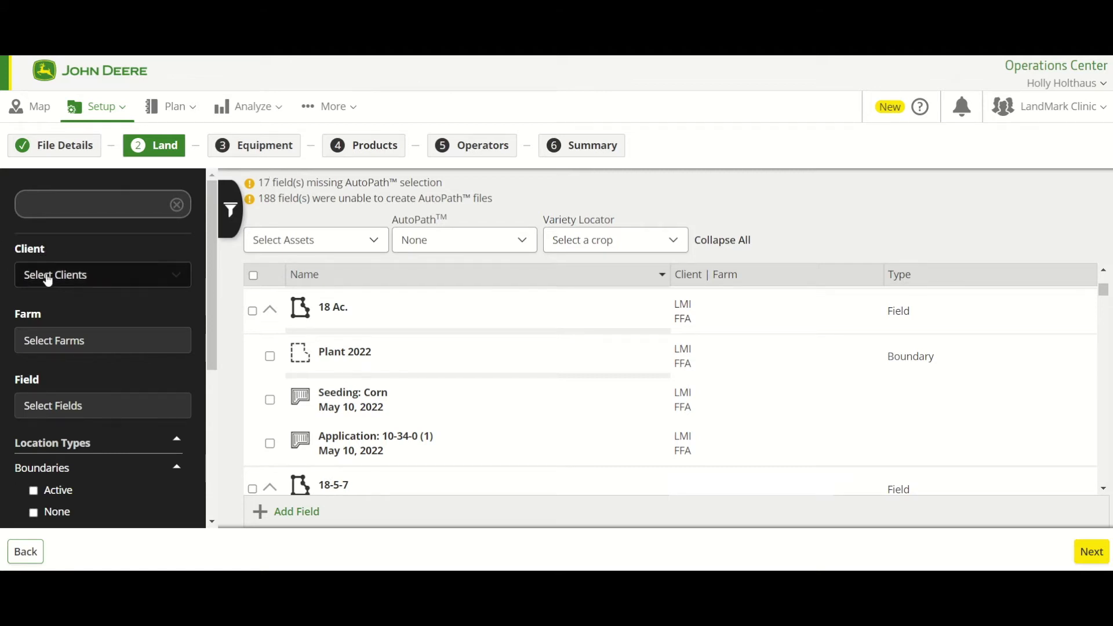
{"action": "left_click", "coordinate": [53, 405]}
{"action": "left_click", "coordinate": [66, 344]}
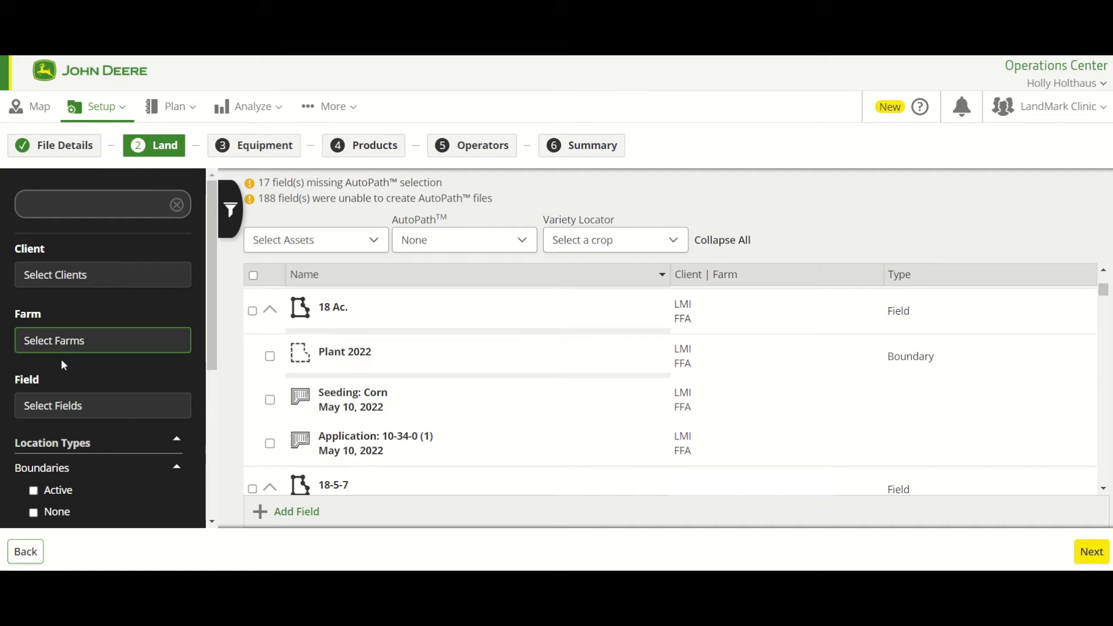
{"action": "scroll", "coordinate": [61, 362], "scroll_direction": "down", "scroll_amount": 2}
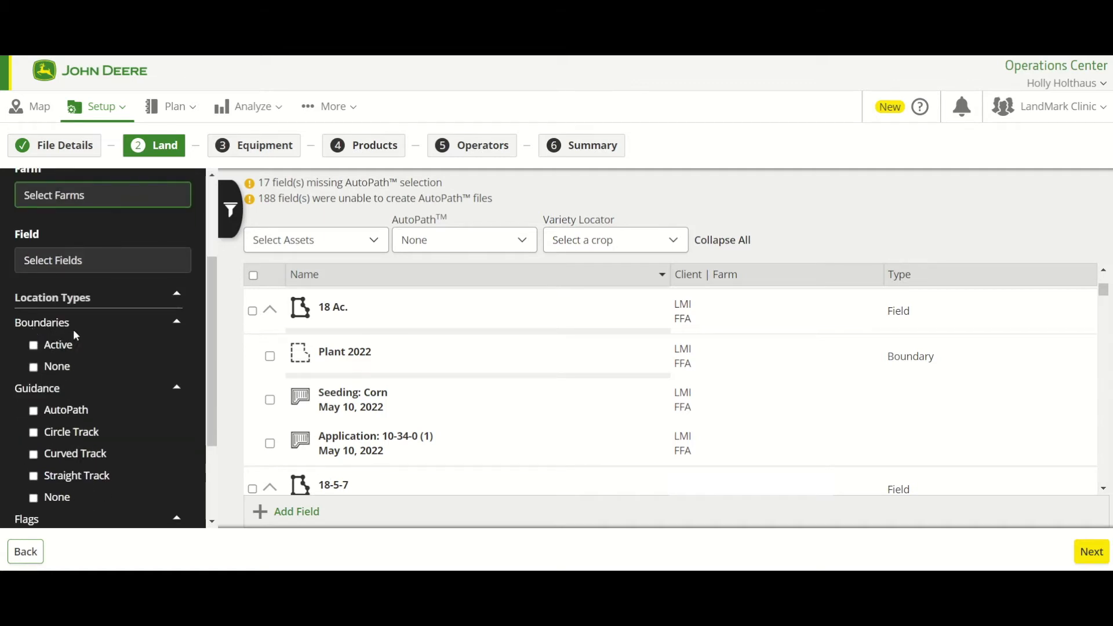
{"action": "scroll", "coordinate": [26, 415], "scroll_direction": "down", "scroll_amount": 2}
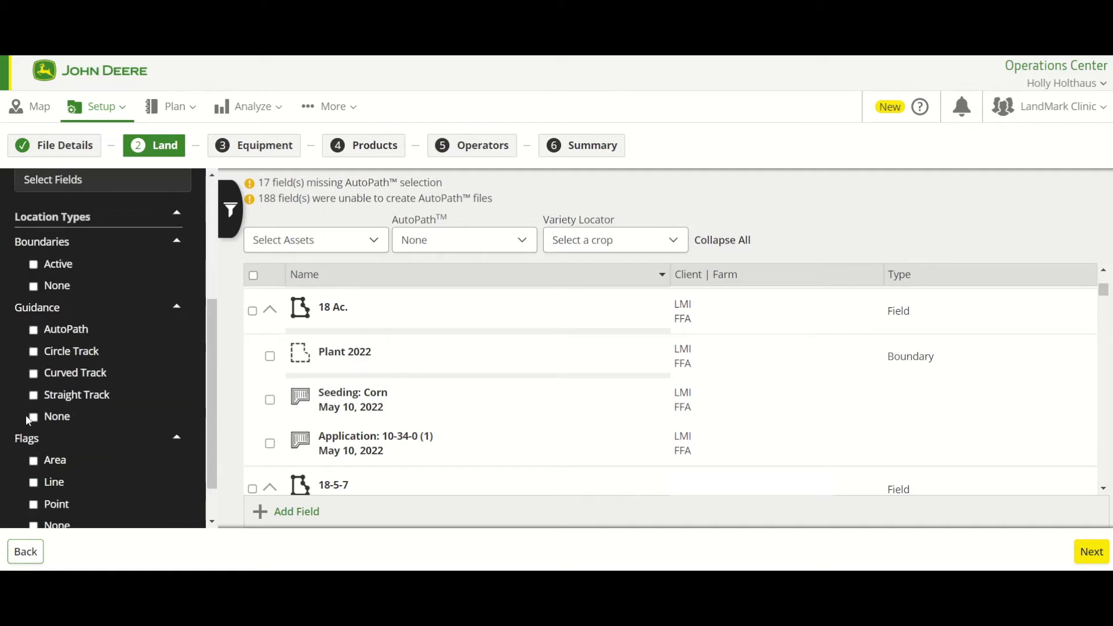
{"action": "scroll", "coordinate": [86, 353], "scroll_direction": "up", "scroll_amount": 1}
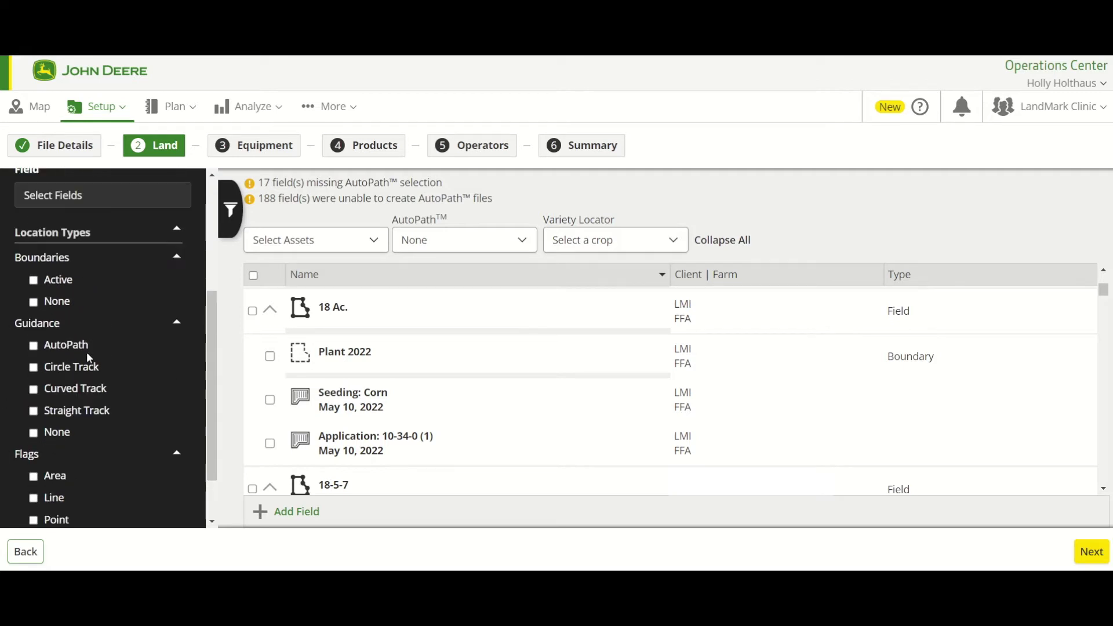
{"action": "scroll", "coordinate": [86, 353], "scroll_direction": "up", "scroll_amount": 2}
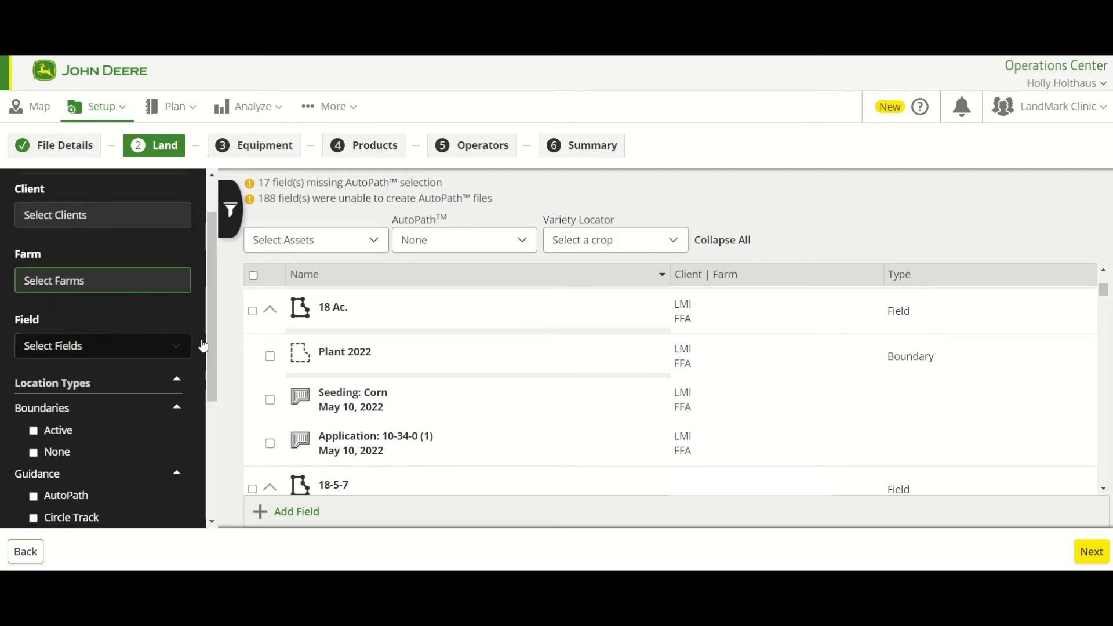
{"action": "left_click", "coordinate": [374, 243]}
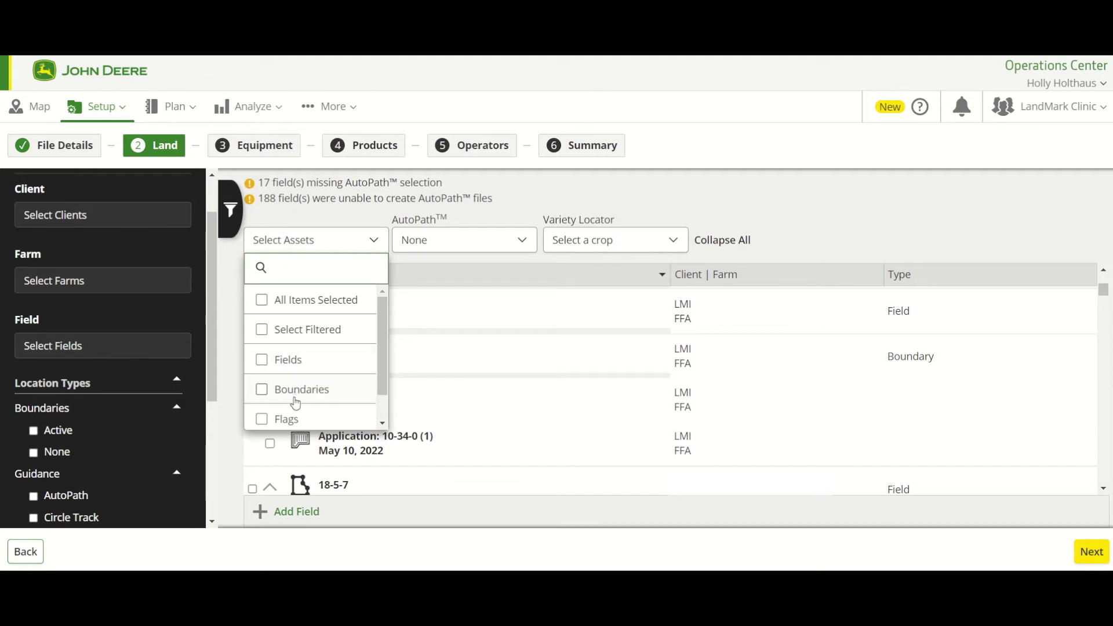
{"action": "scroll", "coordinate": [295, 396], "scroll_direction": "down", "scroll_amount": 1}
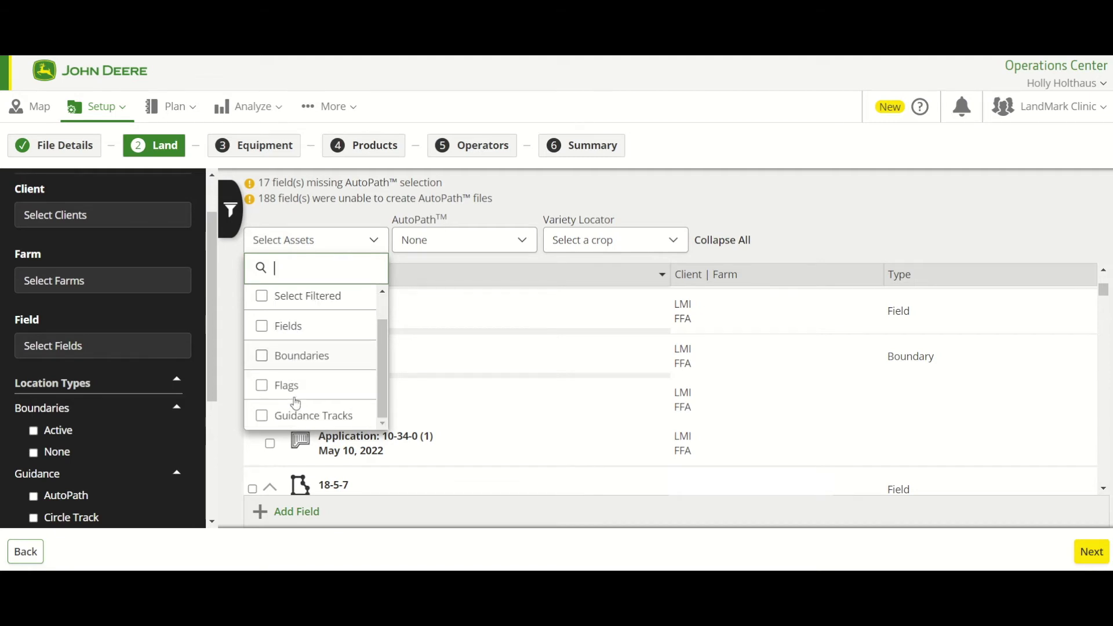
{"action": "left_click", "coordinate": [376, 245]}
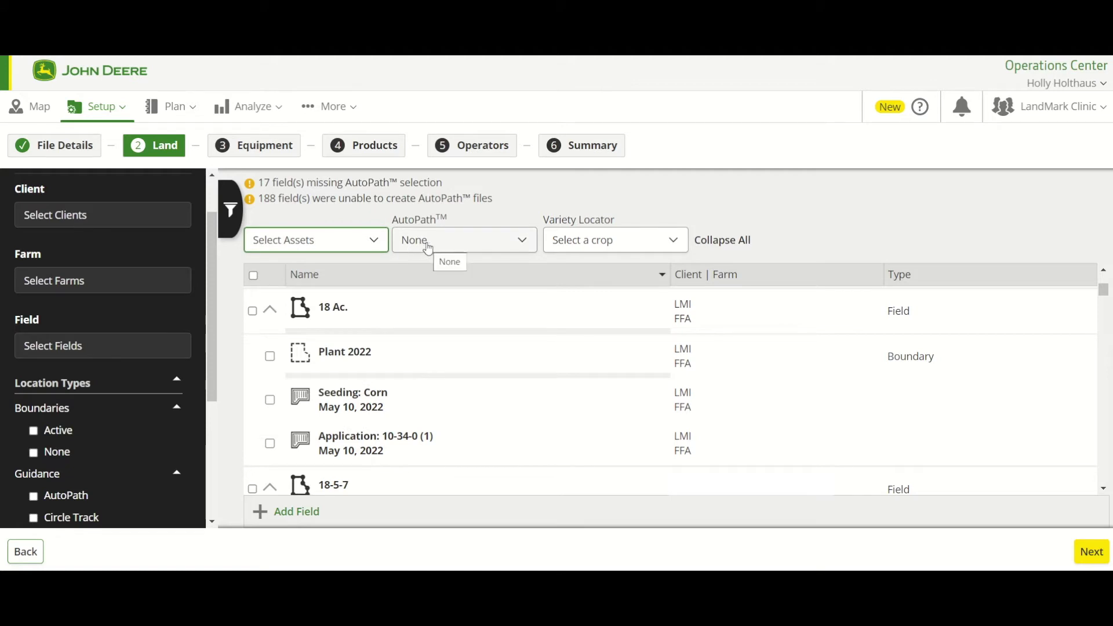
Base AutoPath on the most recent seeding and add Corn and Soybeans as variety locator crops.
{"action": "left_click", "coordinate": [428, 249]}
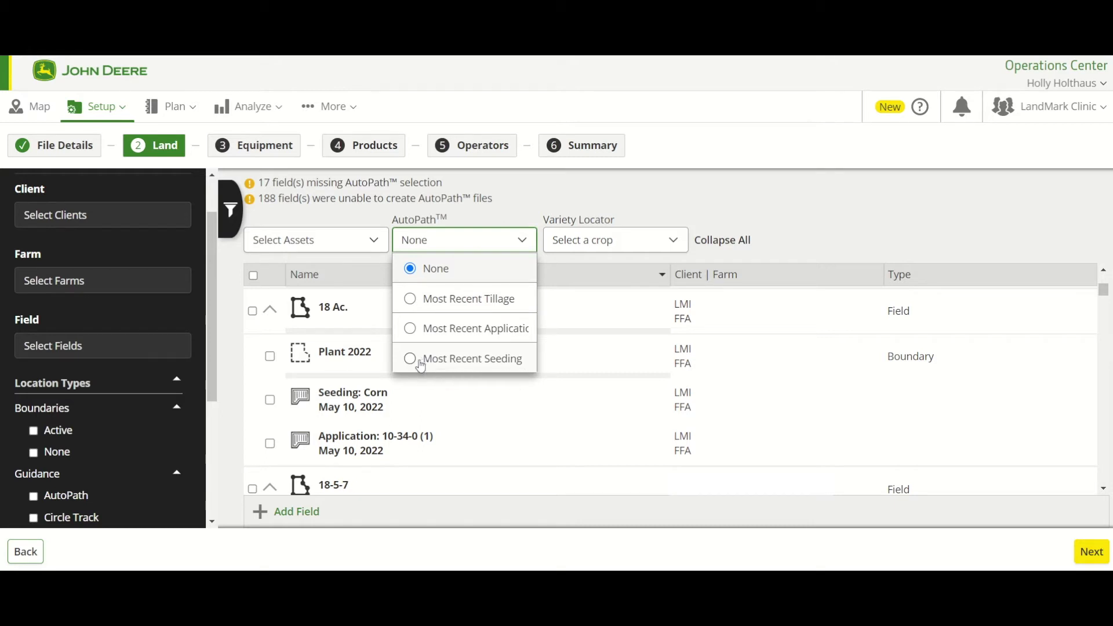
{"action": "left_click", "coordinate": [422, 362]}
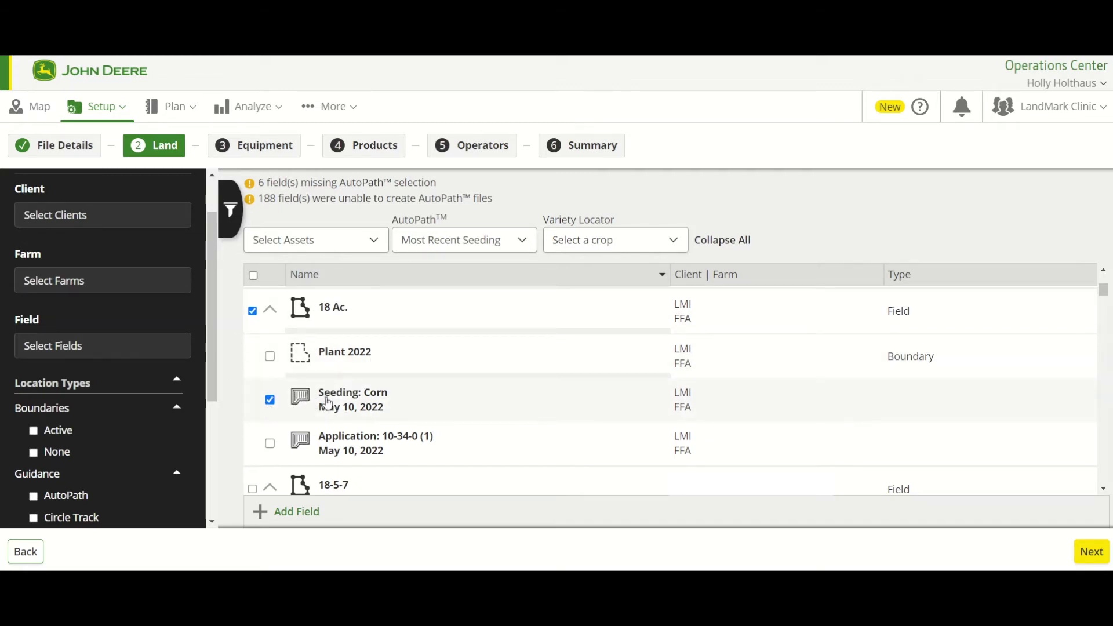
{"action": "left_click", "coordinate": [590, 242]}
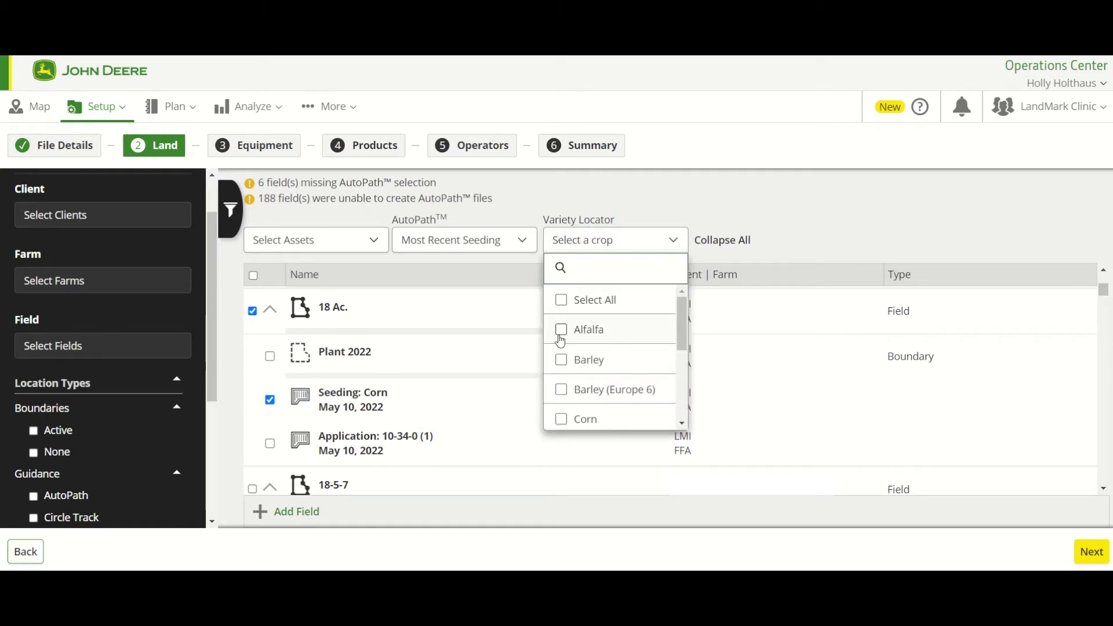
{"action": "left_click", "coordinate": [585, 421]}
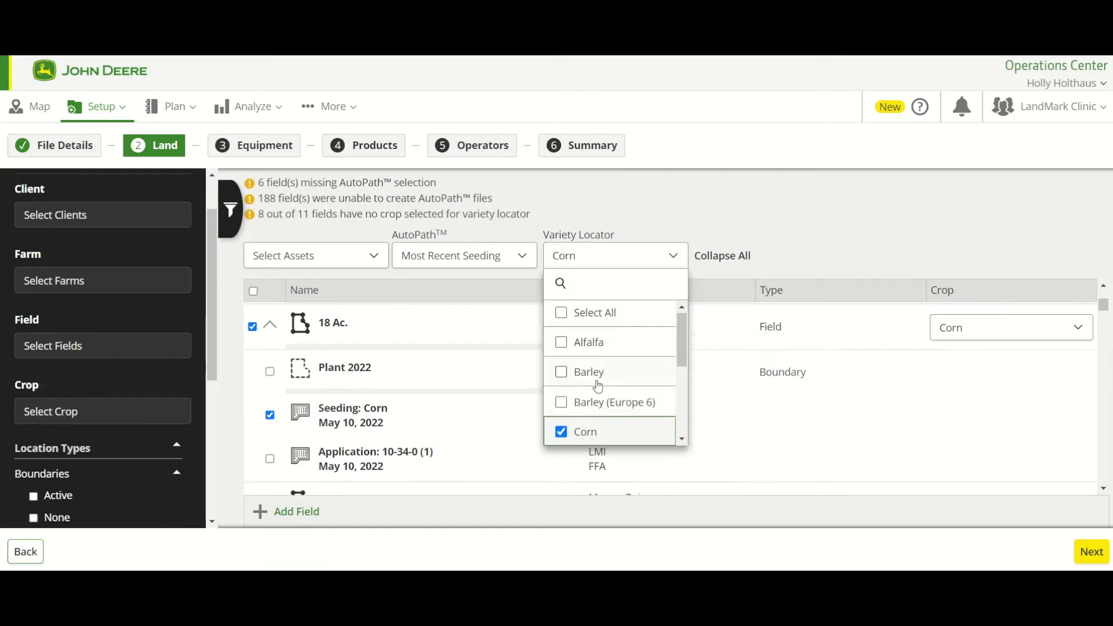
{"action": "scroll", "coordinate": [597, 386], "scroll_direction": "down", "scroll_amount": 3}
{"action": "scroll", "coordinate": [598, 386], "scroll_direction": "down", "scroll_amount": 2}
{"action": "scroll", "coordinate": [598, 385], "scroll_direction": "down", "scroll_amount": 1}
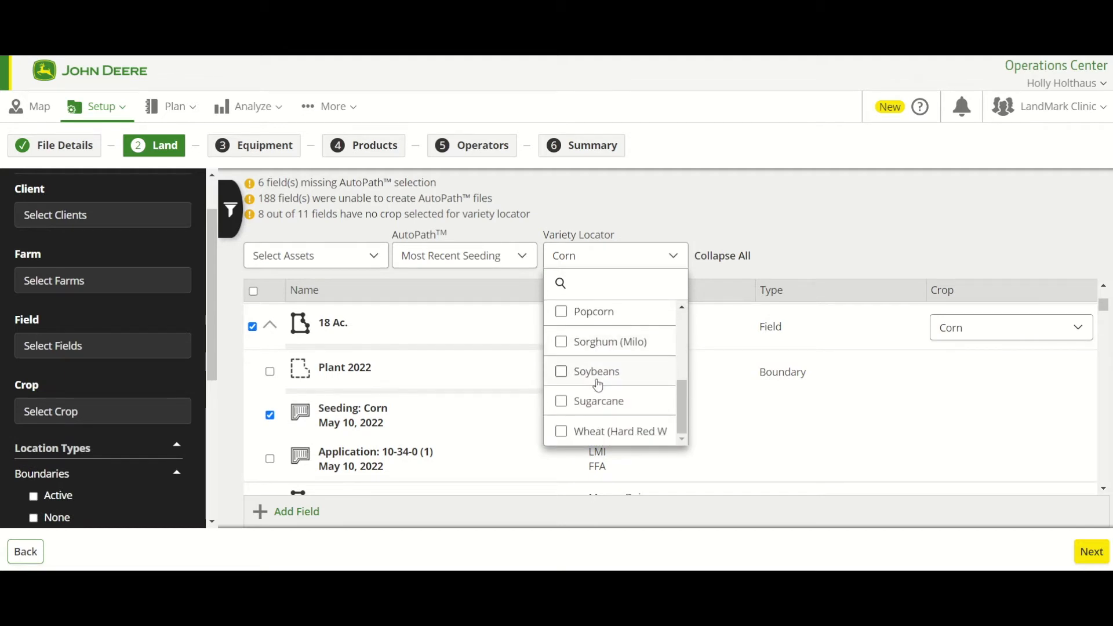
{"action": "left_click", "coordinate": [596, 380]}
{"action": "left_click", "coordinate": [744, 222]}
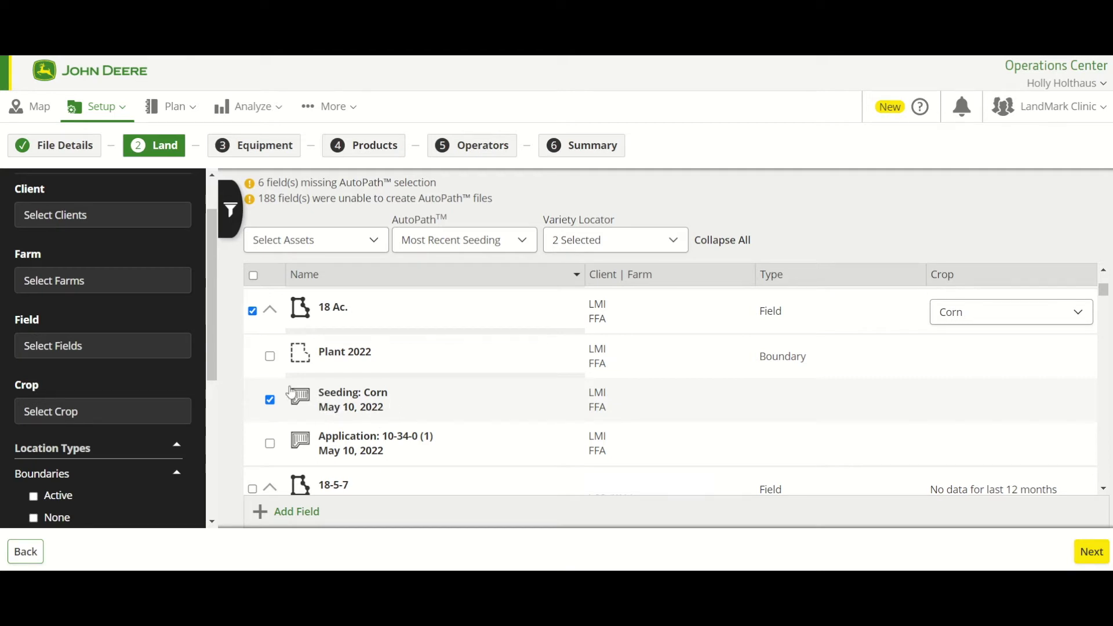
Set Corn as the 18 Ac. crop, leave 18-5-7 excluded, and advance to Equipment.
{"action": "left_click", "coordinate": [982, 319]}
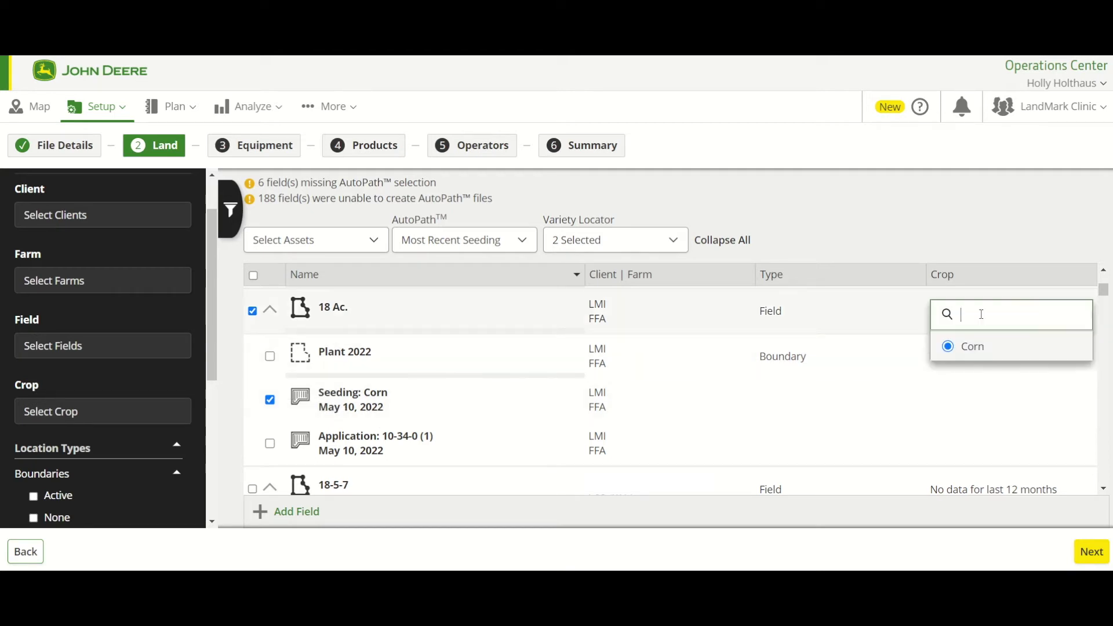
{"action": "left_click", "coordinate": [980, 346]}
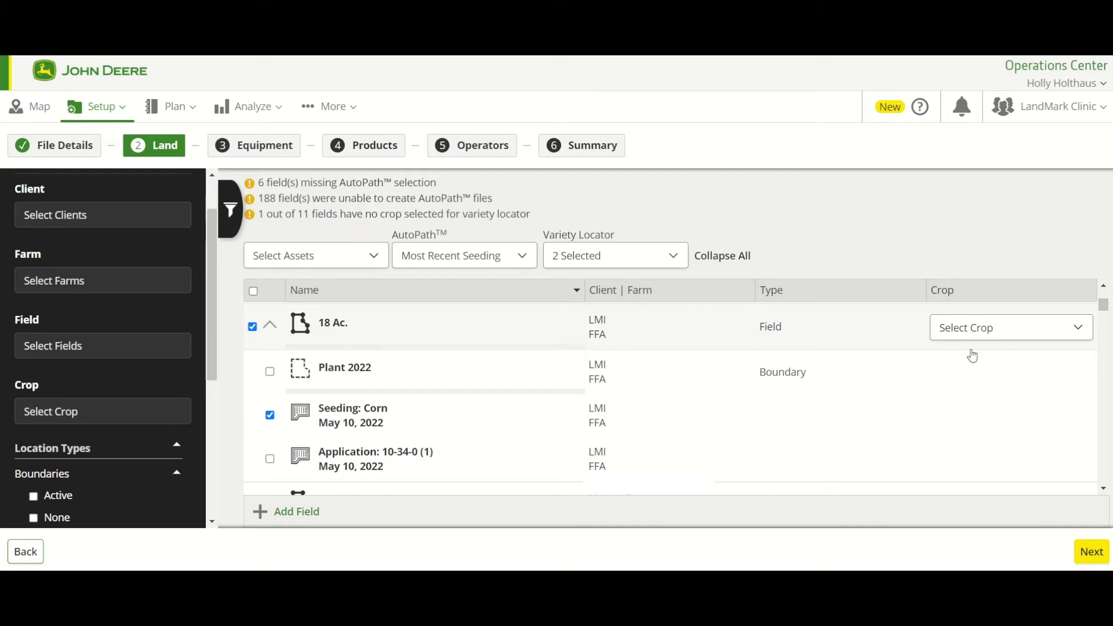
{"action": "left_click", "coordinate": [970, 331]}
{"action": "left_click", "coordinate": [971, 360]}
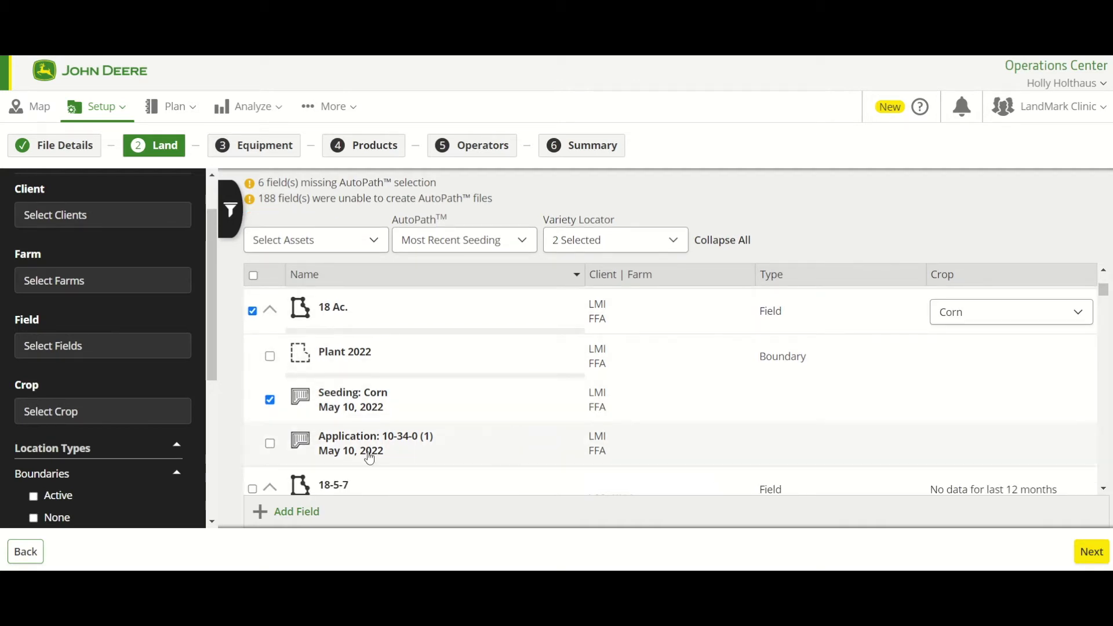
{"action": "scroll", "coordinate": [259, 461], "scroll_direction": "down", "scroll_amount": 2}
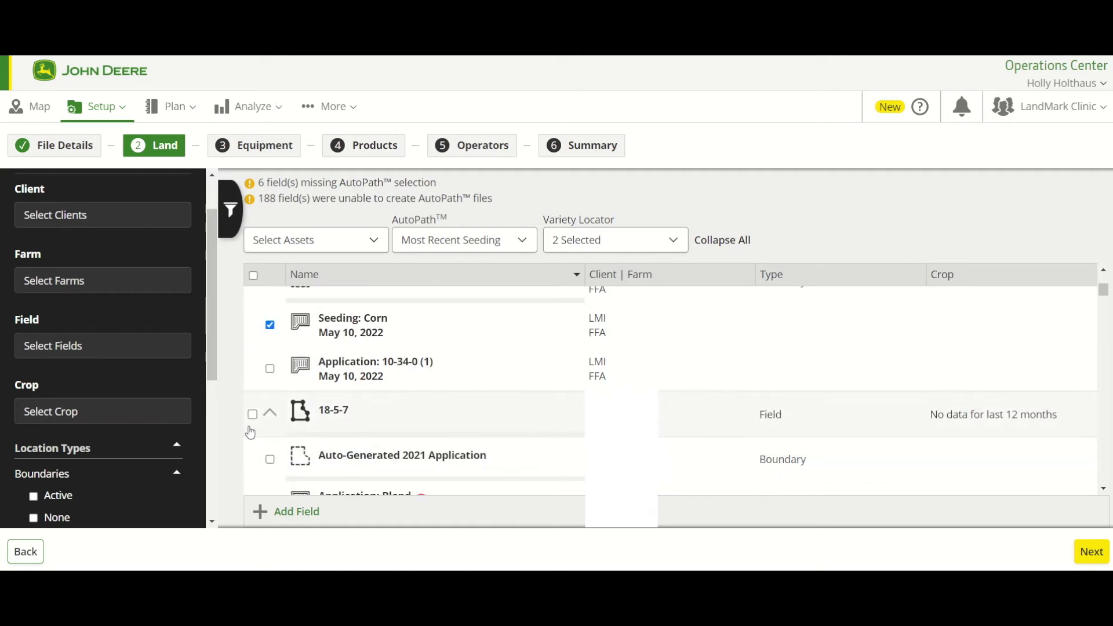
{"action": "left_click", "coordinate": [252, 414]}
{"action": "left_click", "coordinate": [253, 414]}
{"action": "scroll", "coordinate": [338, 421], "scroll_direction": "up", "scroll_amount": 2}
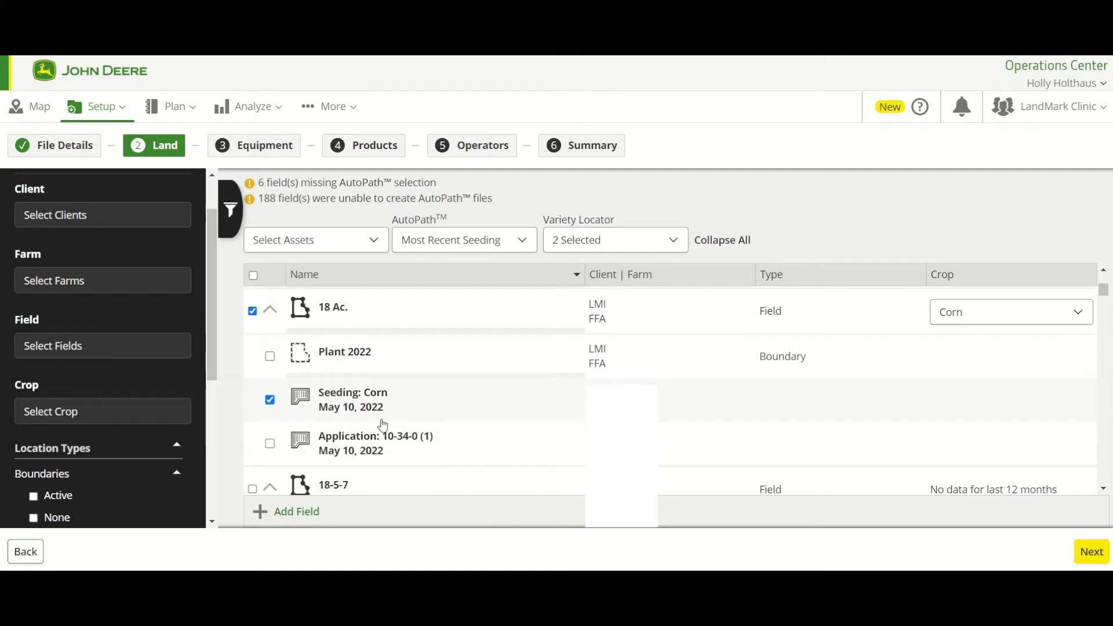
{"action": "left_click", "coordinate": [1093, 557]}
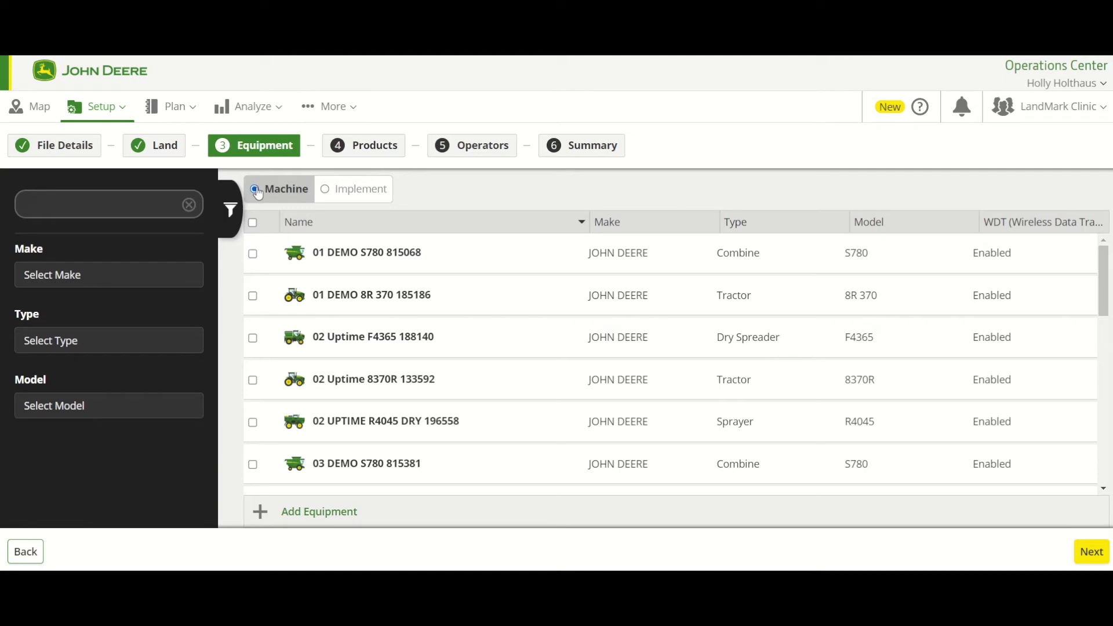
Include combines 01 DEMO S780 815068 and 03 DEMO S780 815381, then list implements.
{"action": "left_click", "coordinate": [254, 255]}
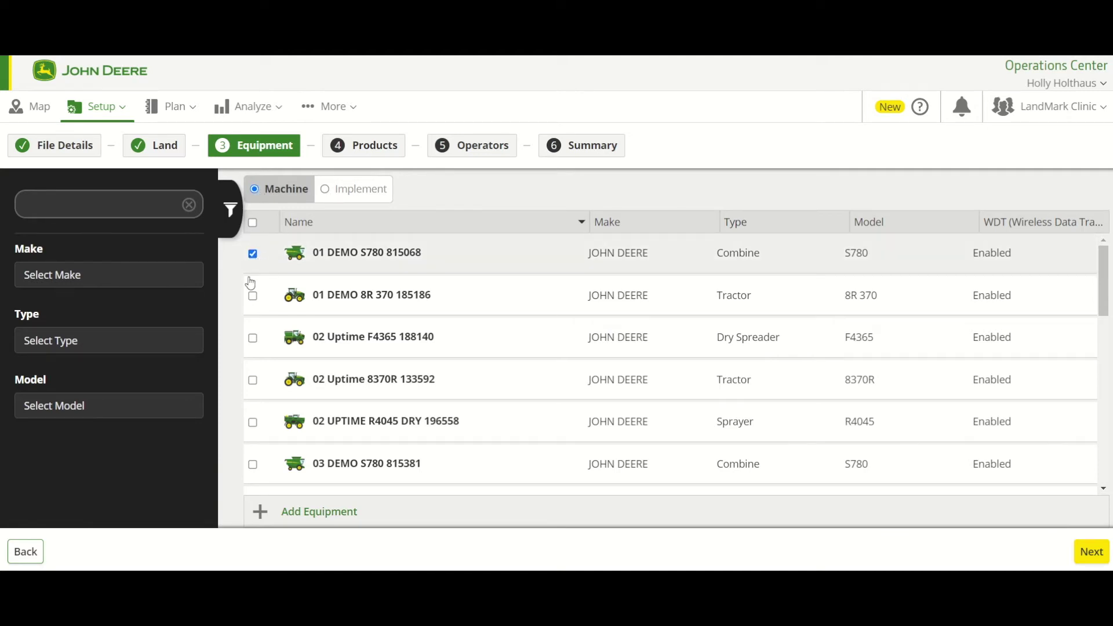
{"action": "left_click", "coordinate": [253, 466]}
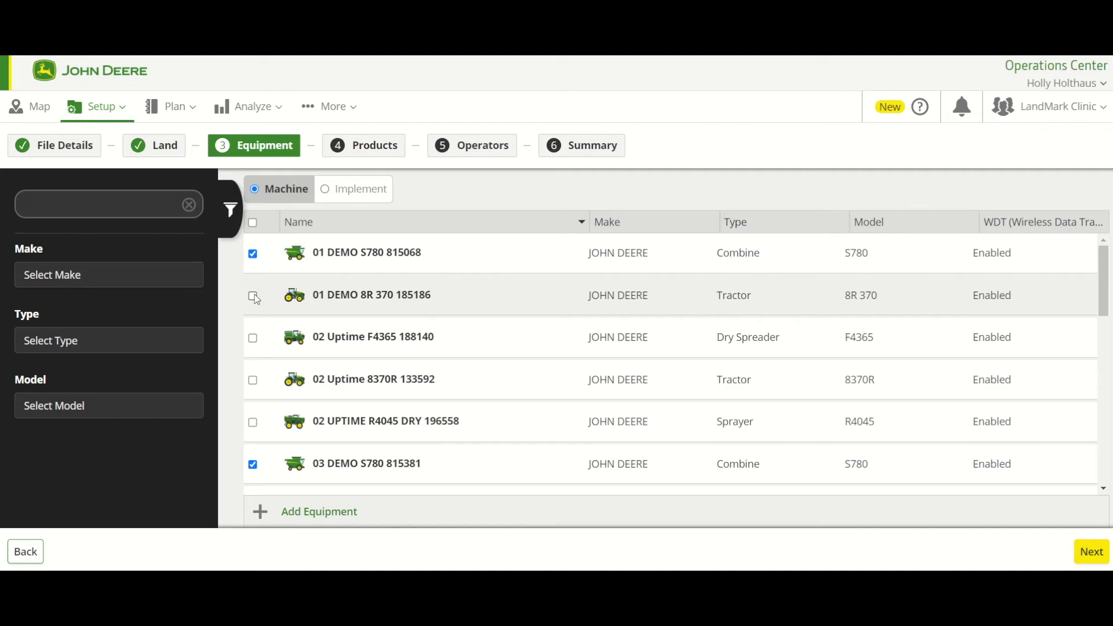
{"action": "left_click", "coordinate": [332, 192]}
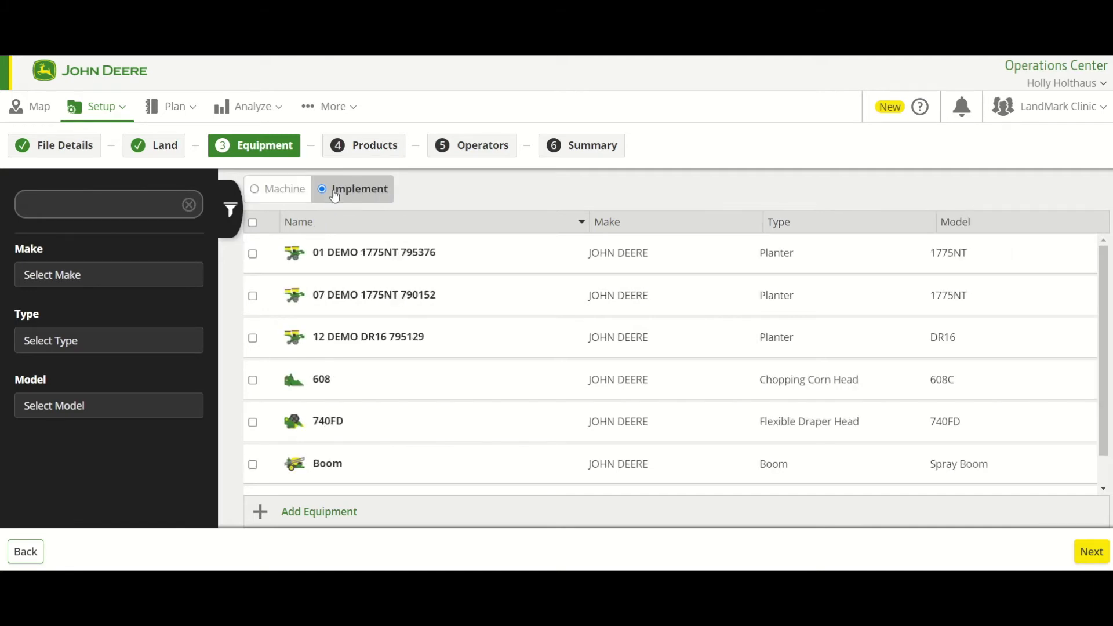
Include the 608 corn head and 740FD draper head, then advance to Products.
{"action": "left_click", "coordinate": [252, 380]}
{"action": "left_click", "coordinate": [253, 424]}
{"action": "left_click", "coordinate": [1089, 552]}
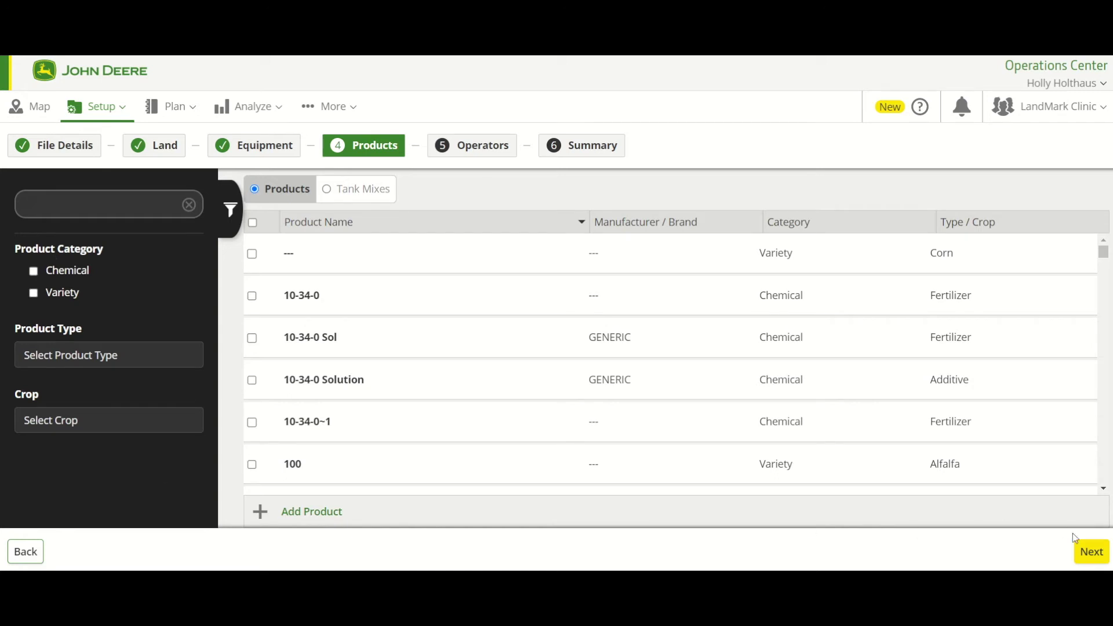
Pass the Products and Operators steps without selecting anything.
{"action": "left_click", "coordinate": [1089, 558]}
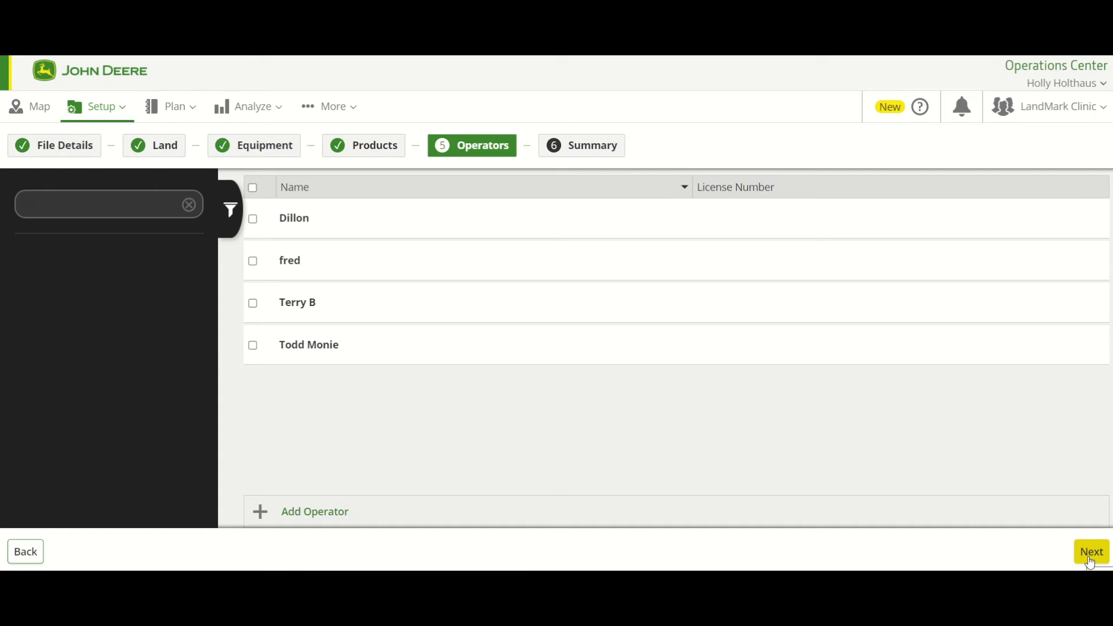
{"action": "left_click", "coordinate": [1090, 557]}
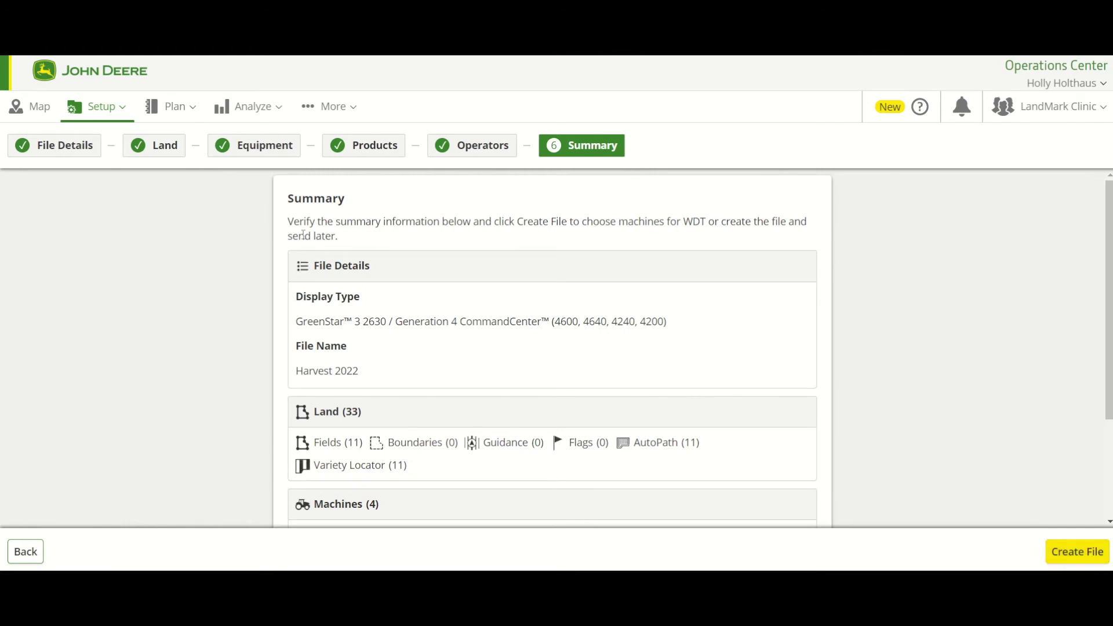
{"action": "scroll", "coordinate": [303, 235], "scroll_direction": "down", "scroll_amount": 2}
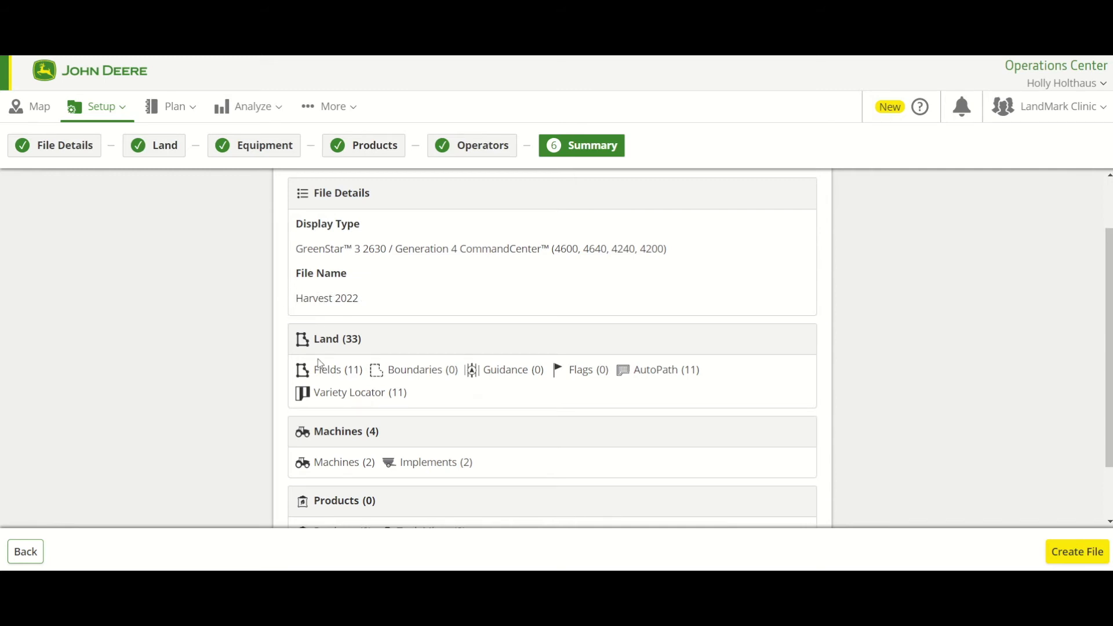
{"action": "scroll", "coordinate": [317, 360], "scroll_direction": "down", "scroll_amount": 1}
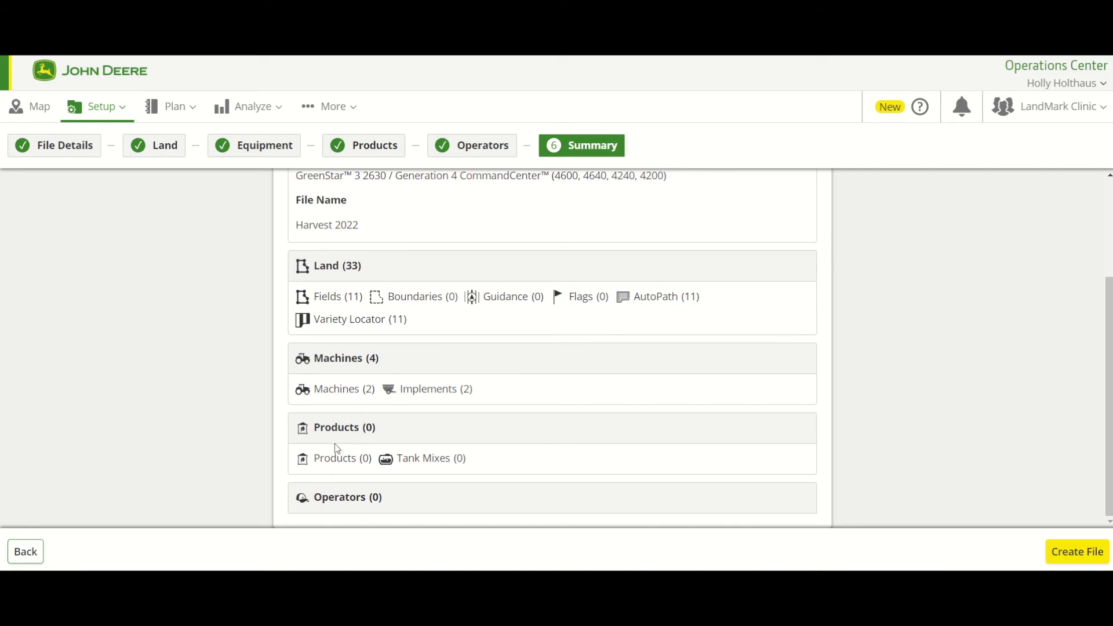
Start creating the Harvest 2022 setup file from the Summary page.
{"action": "left_click", "coordinate": [1068, 554]}
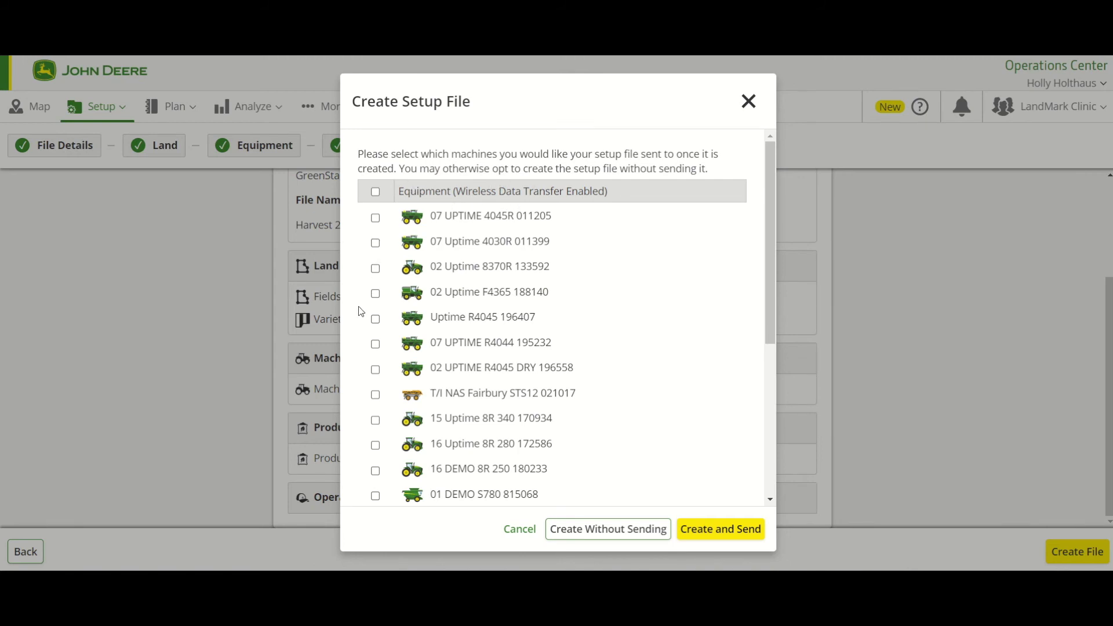
Leave all recipient machines unchecked and create Harvest 2022 without sending it.
{"action": "left_click", "coordinate": [376, 496]}
{"action": "left_click", "coordinate": [375, 497]}
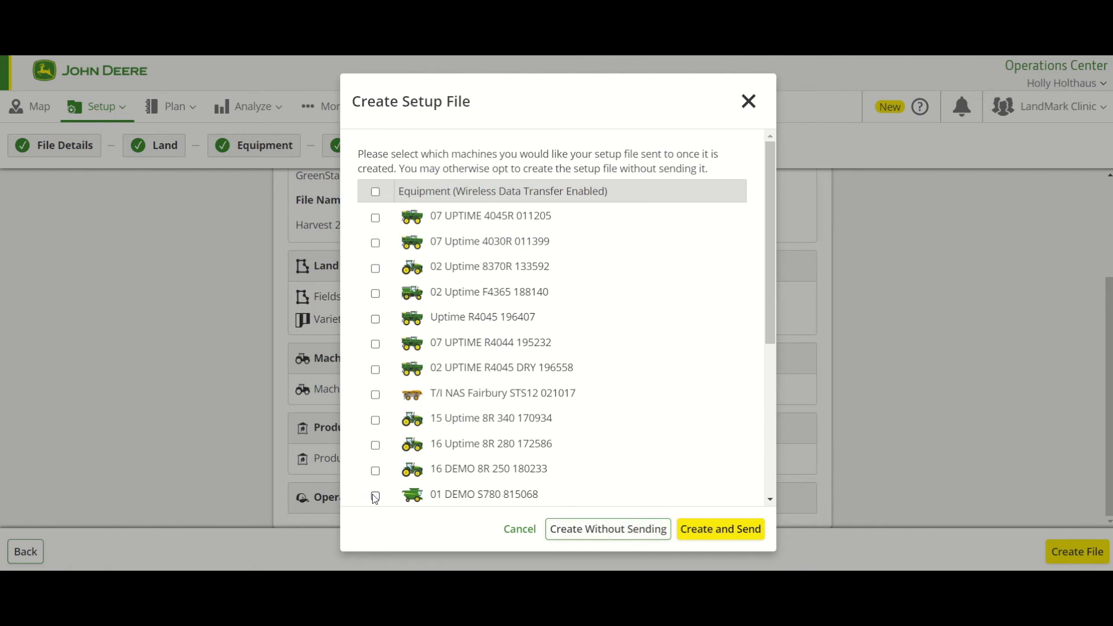
{"action": "left_click", "coordinate": [581, 530]}
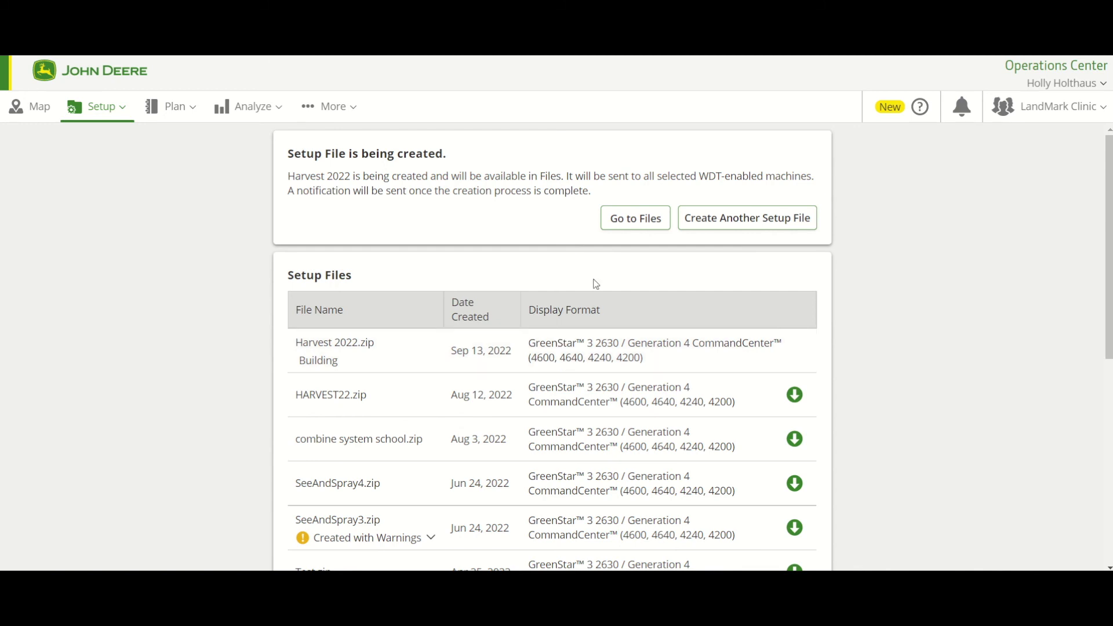
Go to the Files page and select Harvest_2022.zip.
{"action": "left_click", "coordinate": [636, 225]}
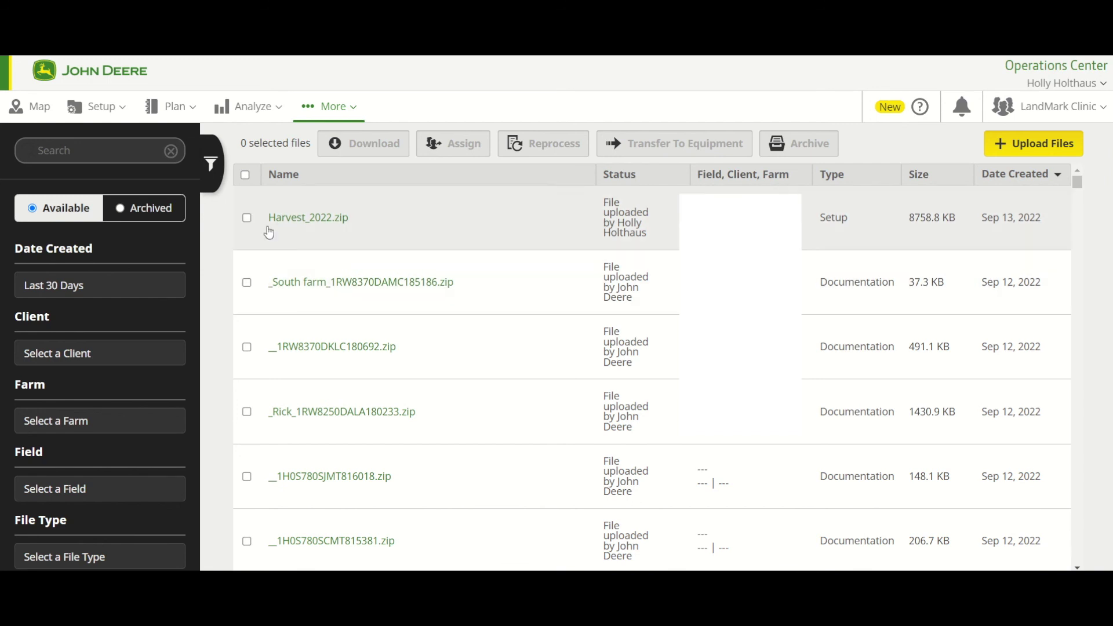
{"action": "left_click", "coordinate": [247, 219]}
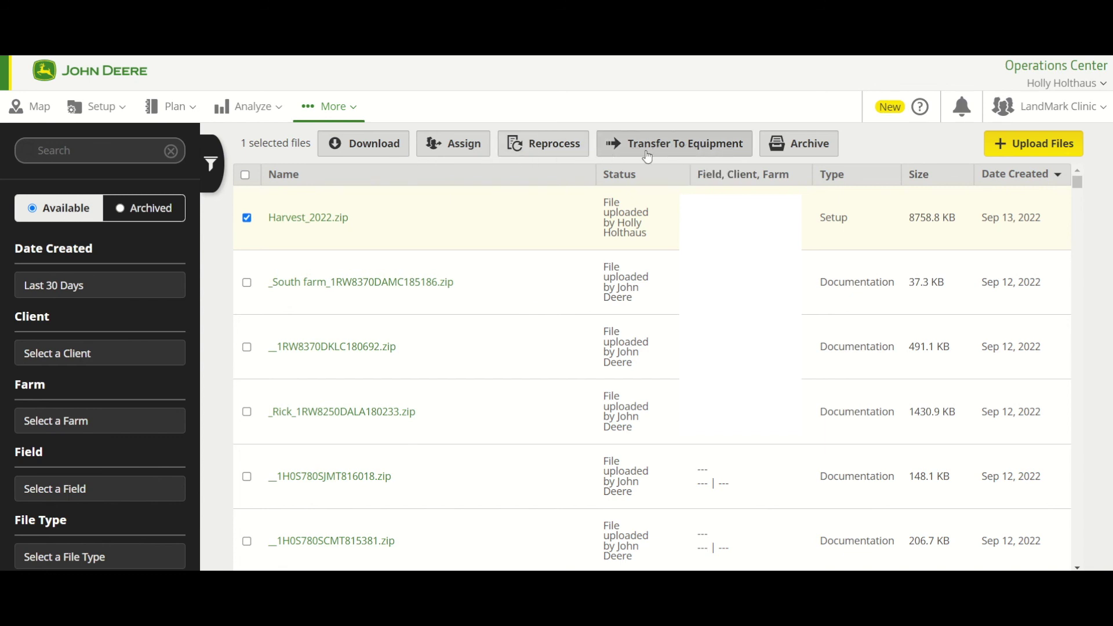
Download Harvest_2022.zip to John Deere Data Manager, then deselect it.
{"action": "left_click", "coordinate": [350, 146]}
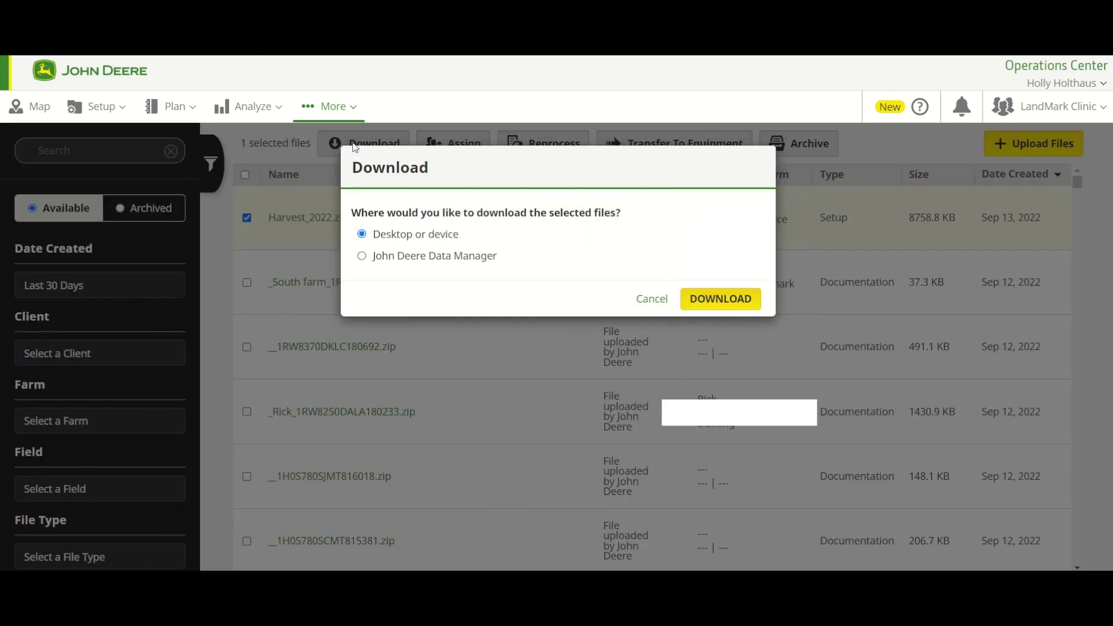
{"action": "left_click", "coordinate": [366, 264]}
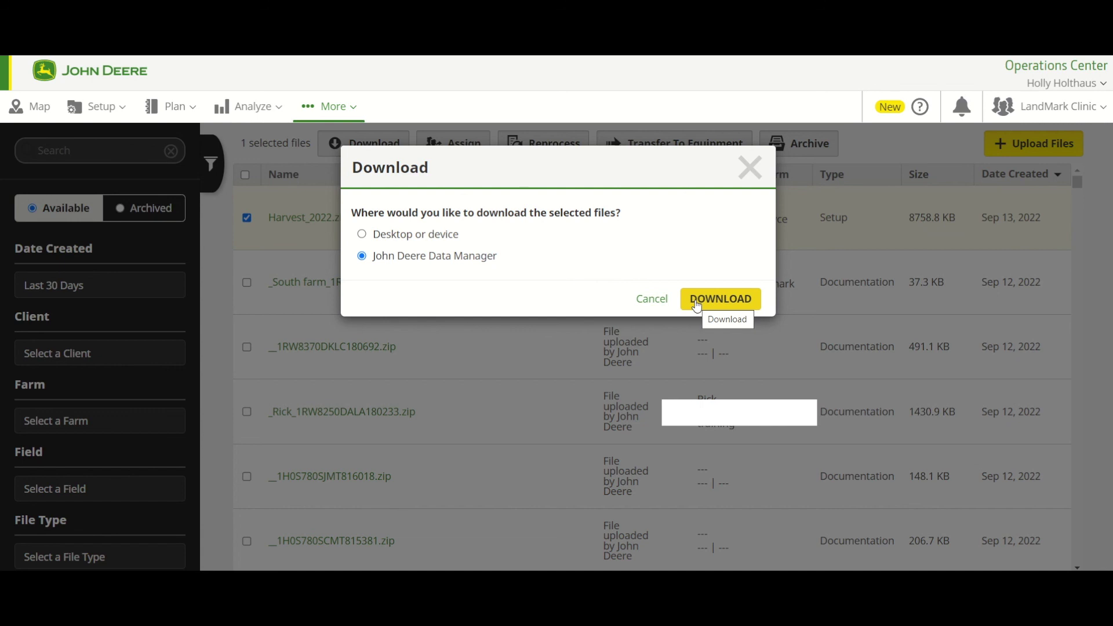
{"action": "left_click", "coordinate": [748, 169]}
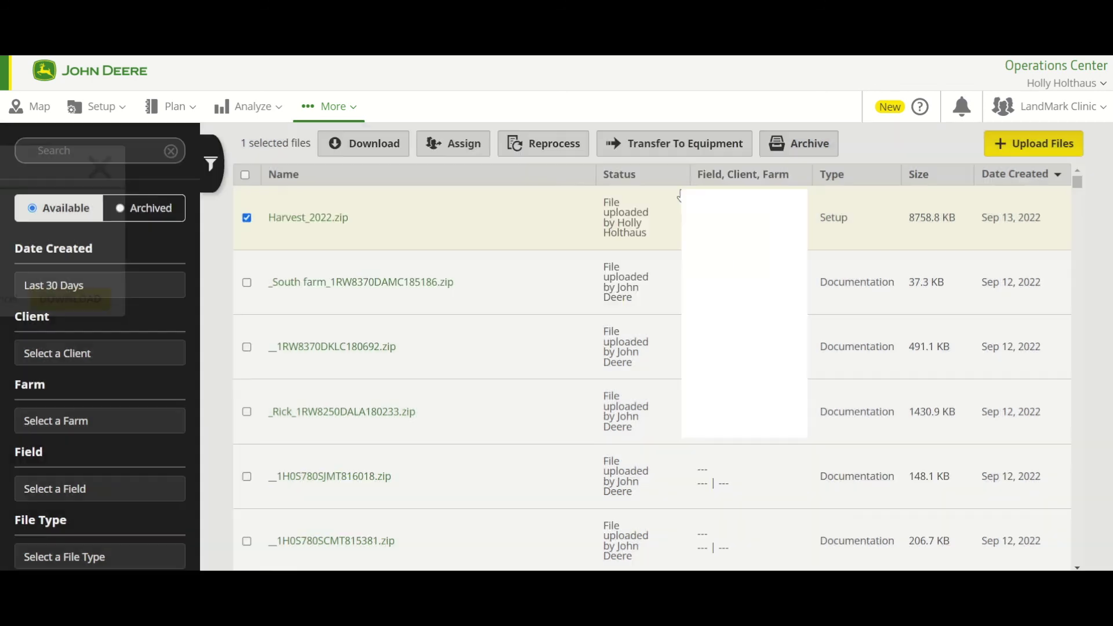
{"action": "left_click", "coordinate": [246, 218]}
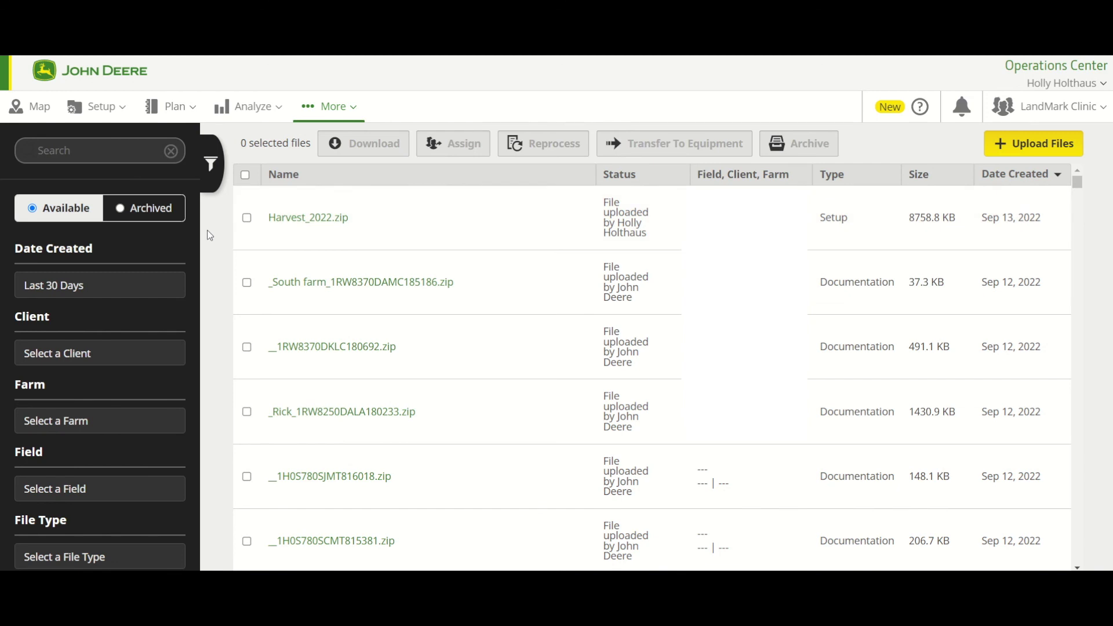